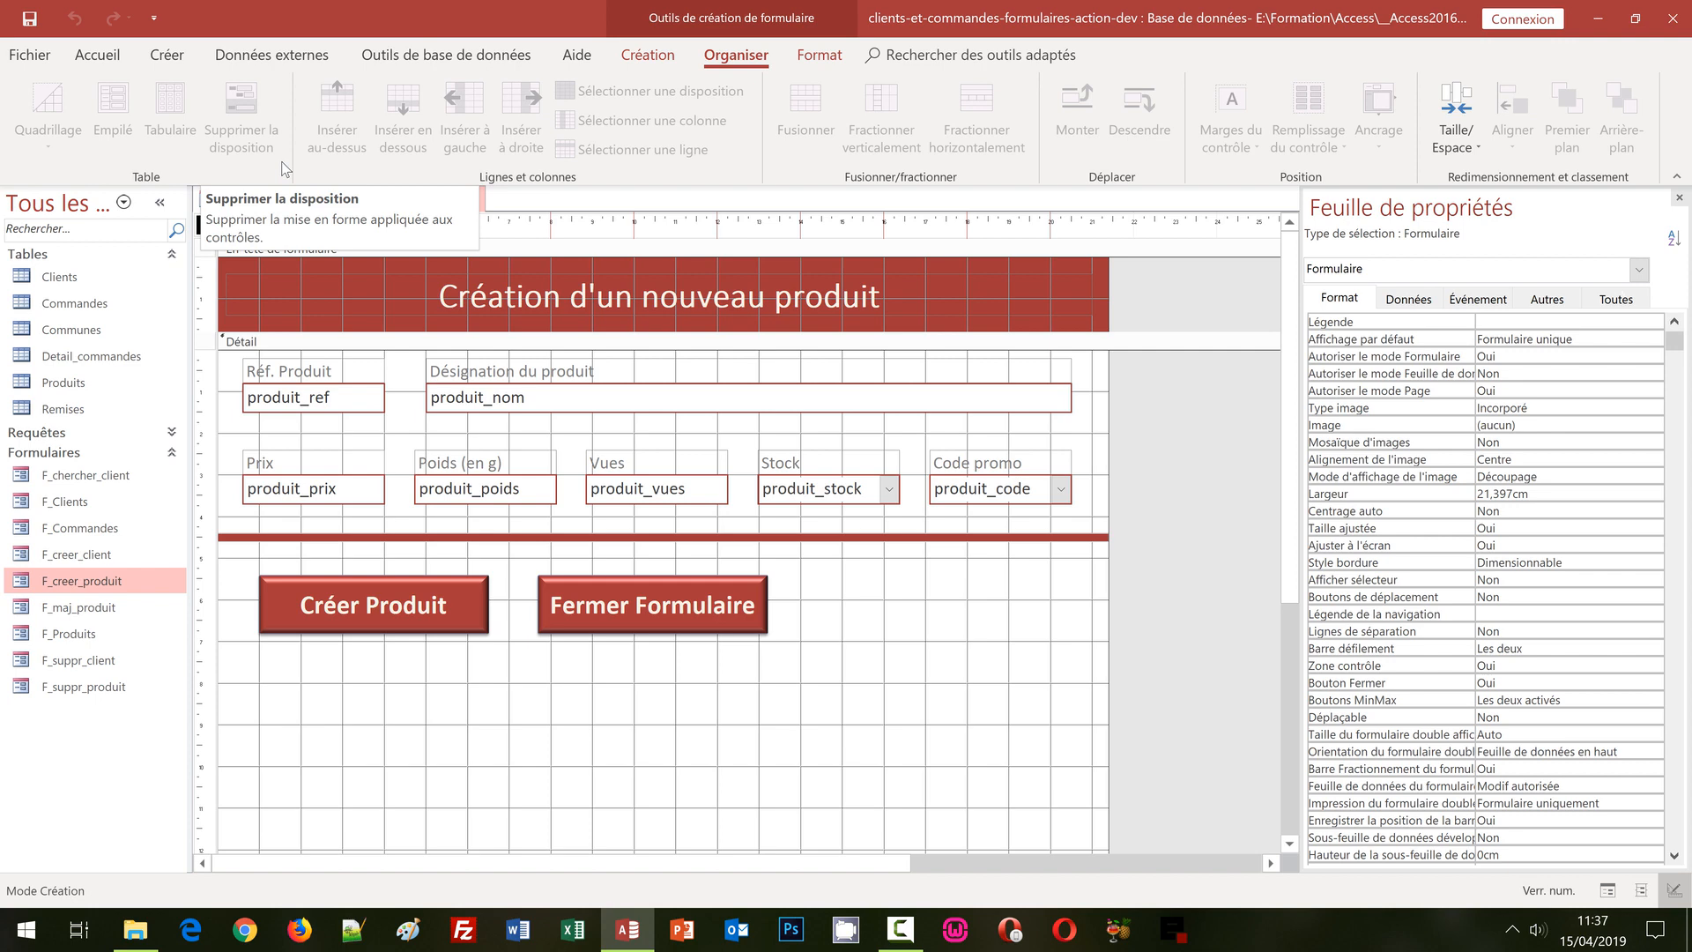
Inspect the format properties of the reference, designation, price, weight, views, stock and promo code controls on F_creer_produit.
click(314, 407)
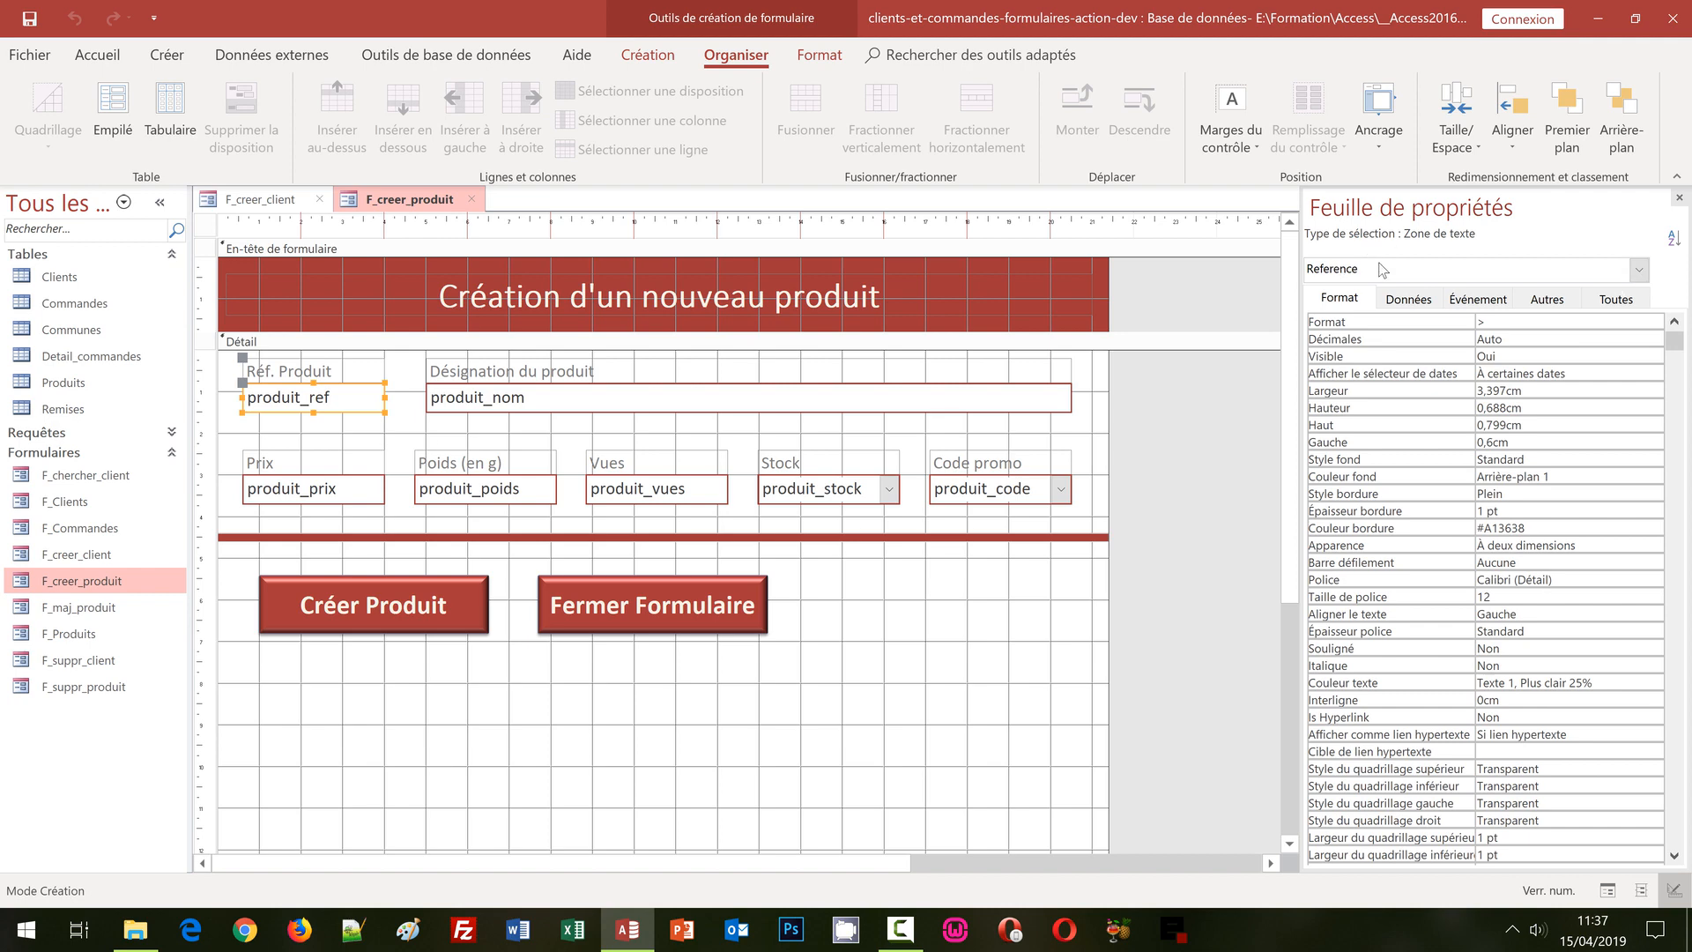
click(701, 401)
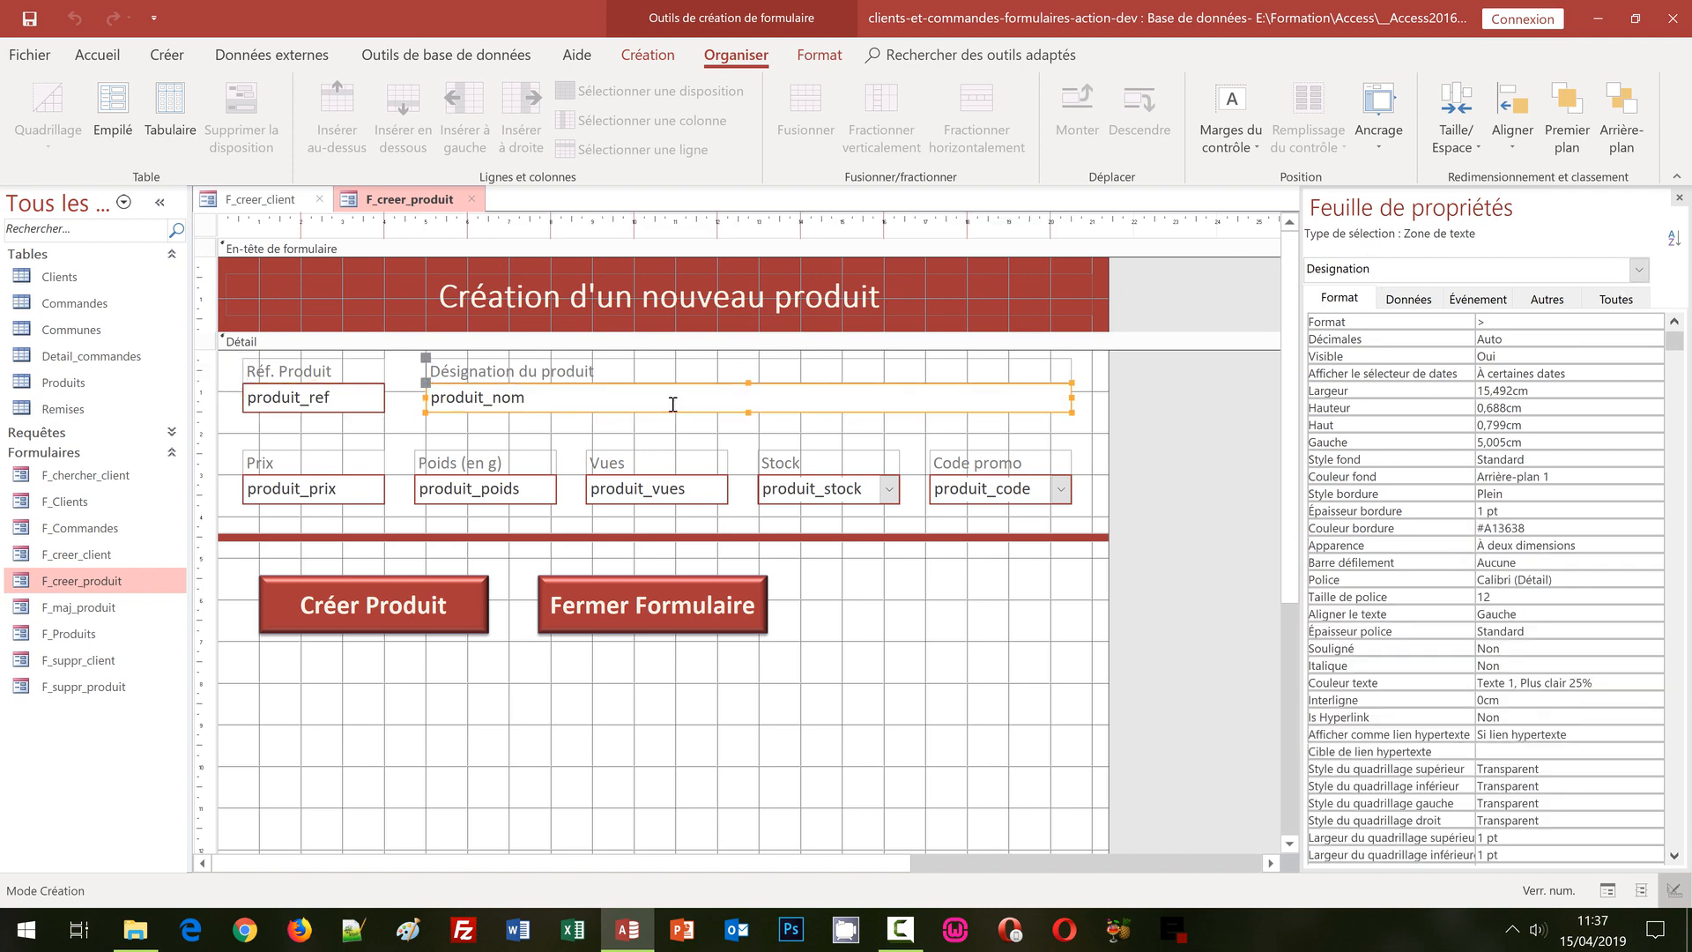
click(346, 506)
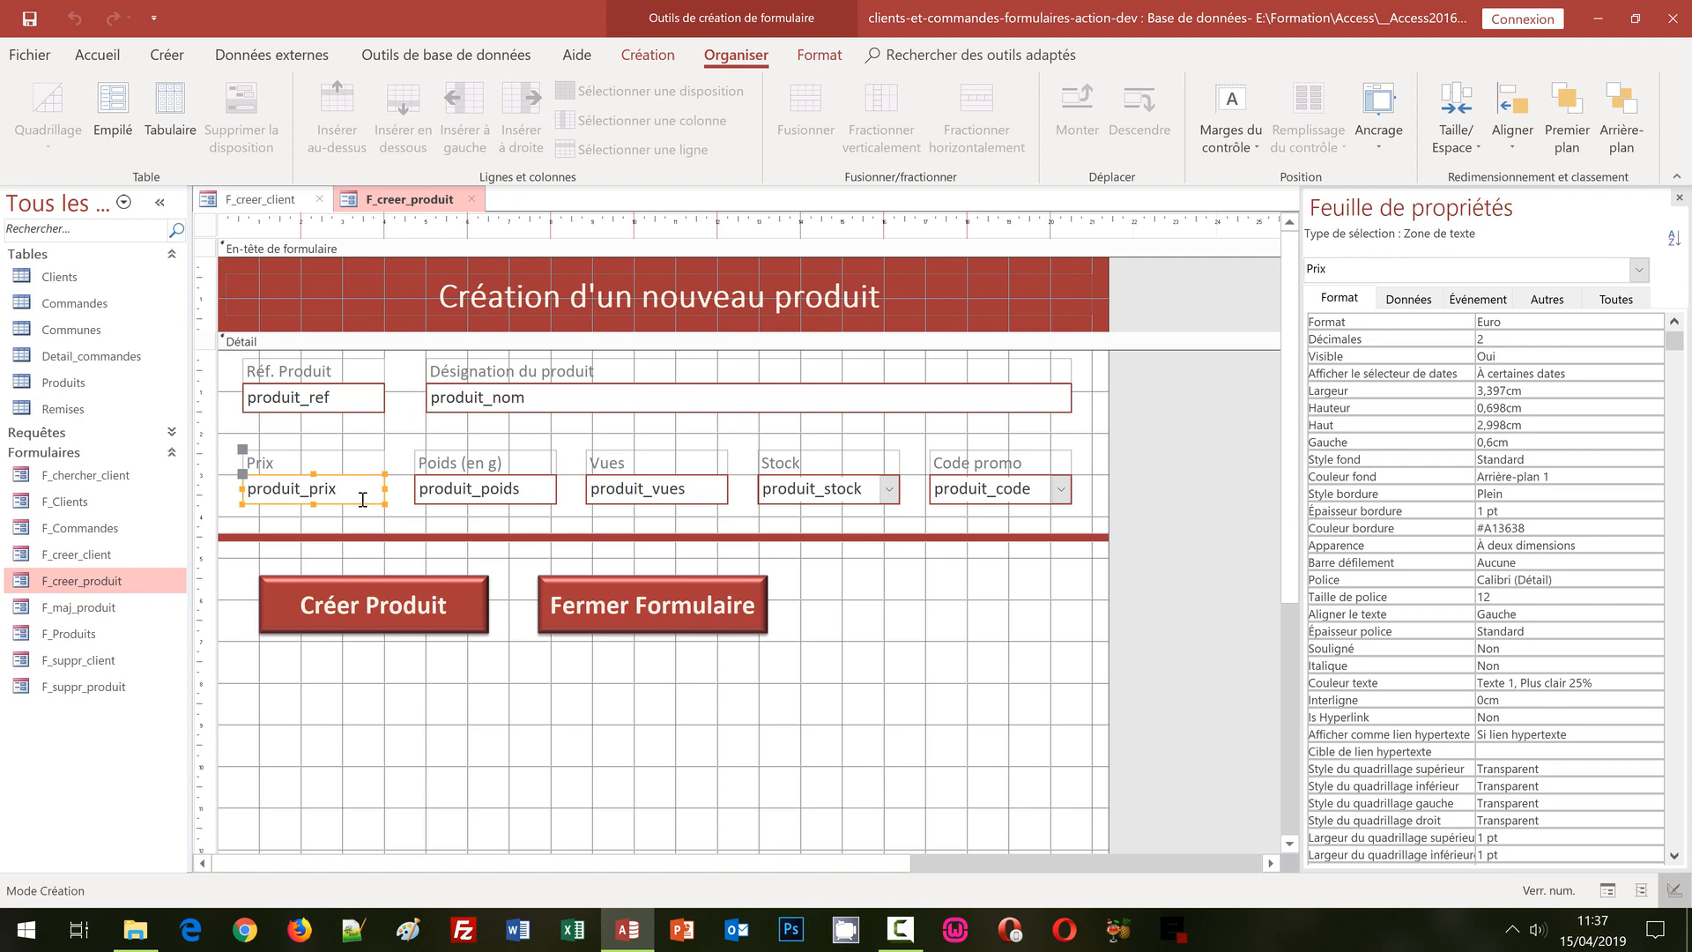
click(530, 504)
click(646, 494)
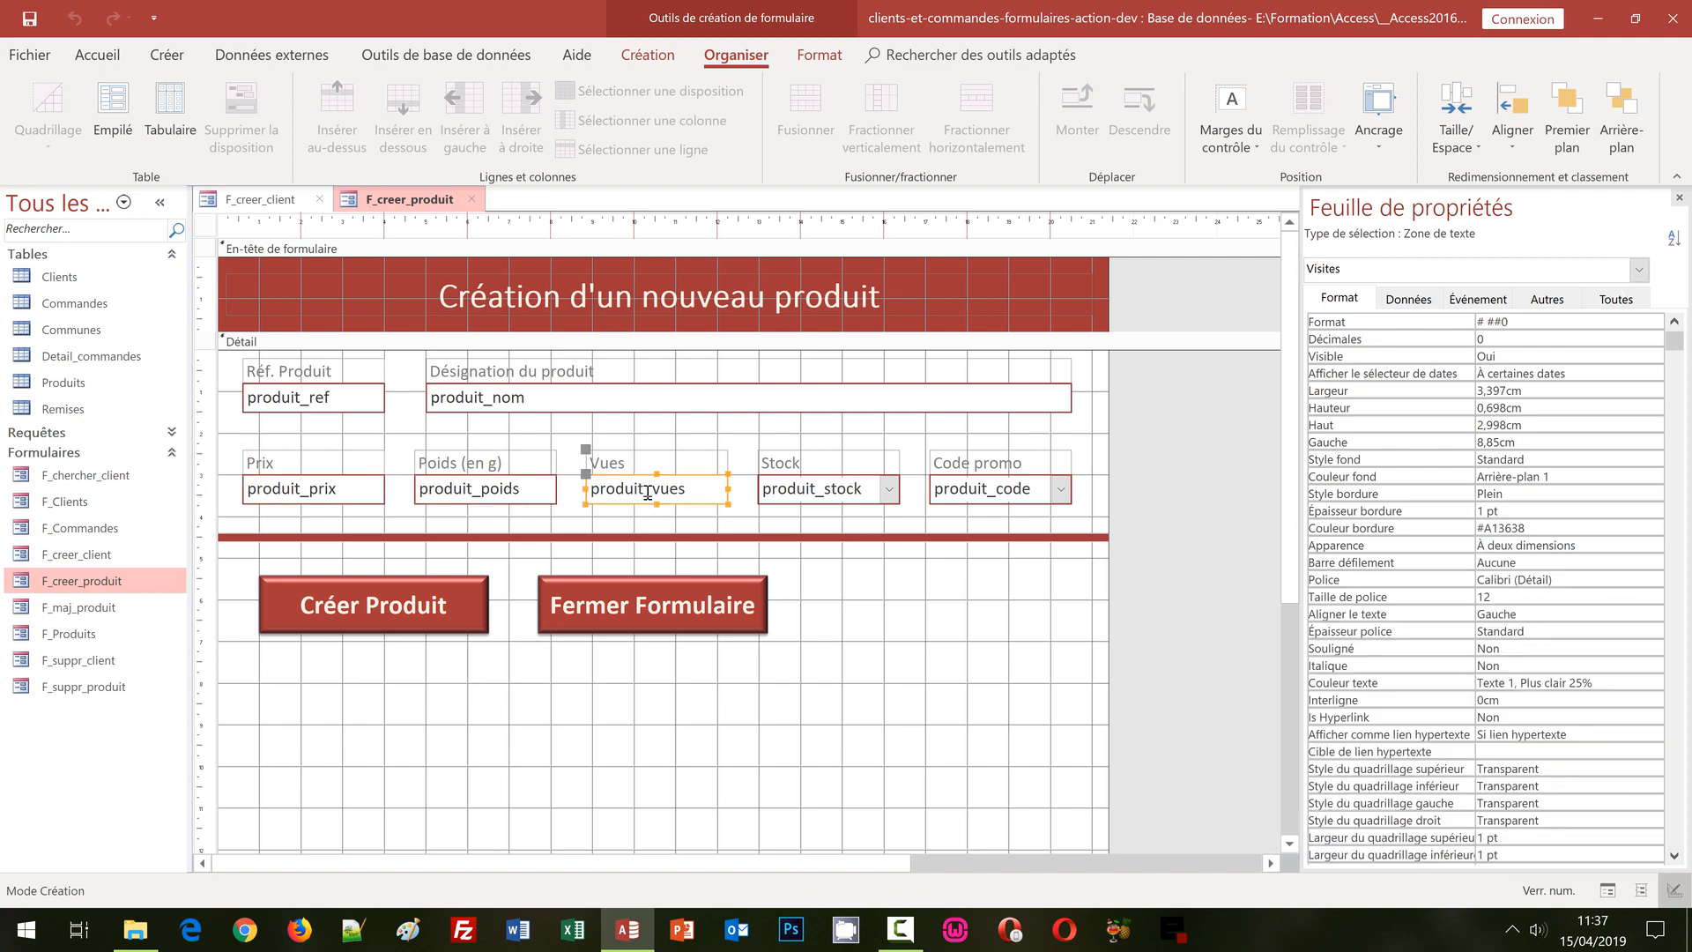
click(826, 496)
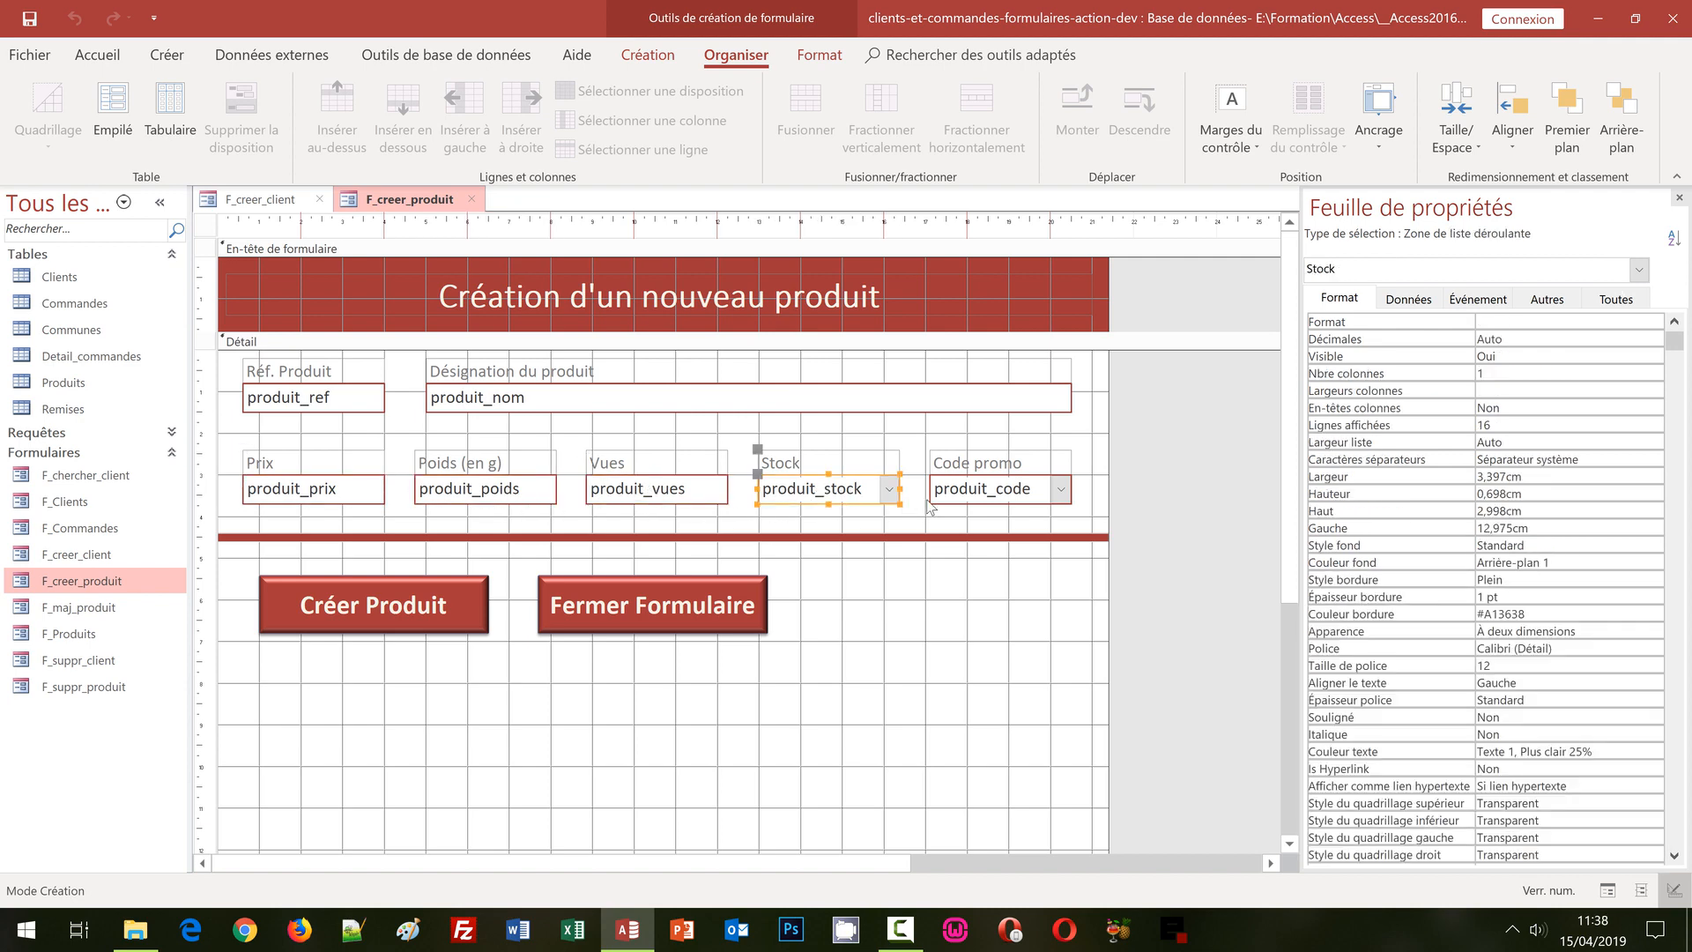
shift+click(985, 490)
click(984, 489)
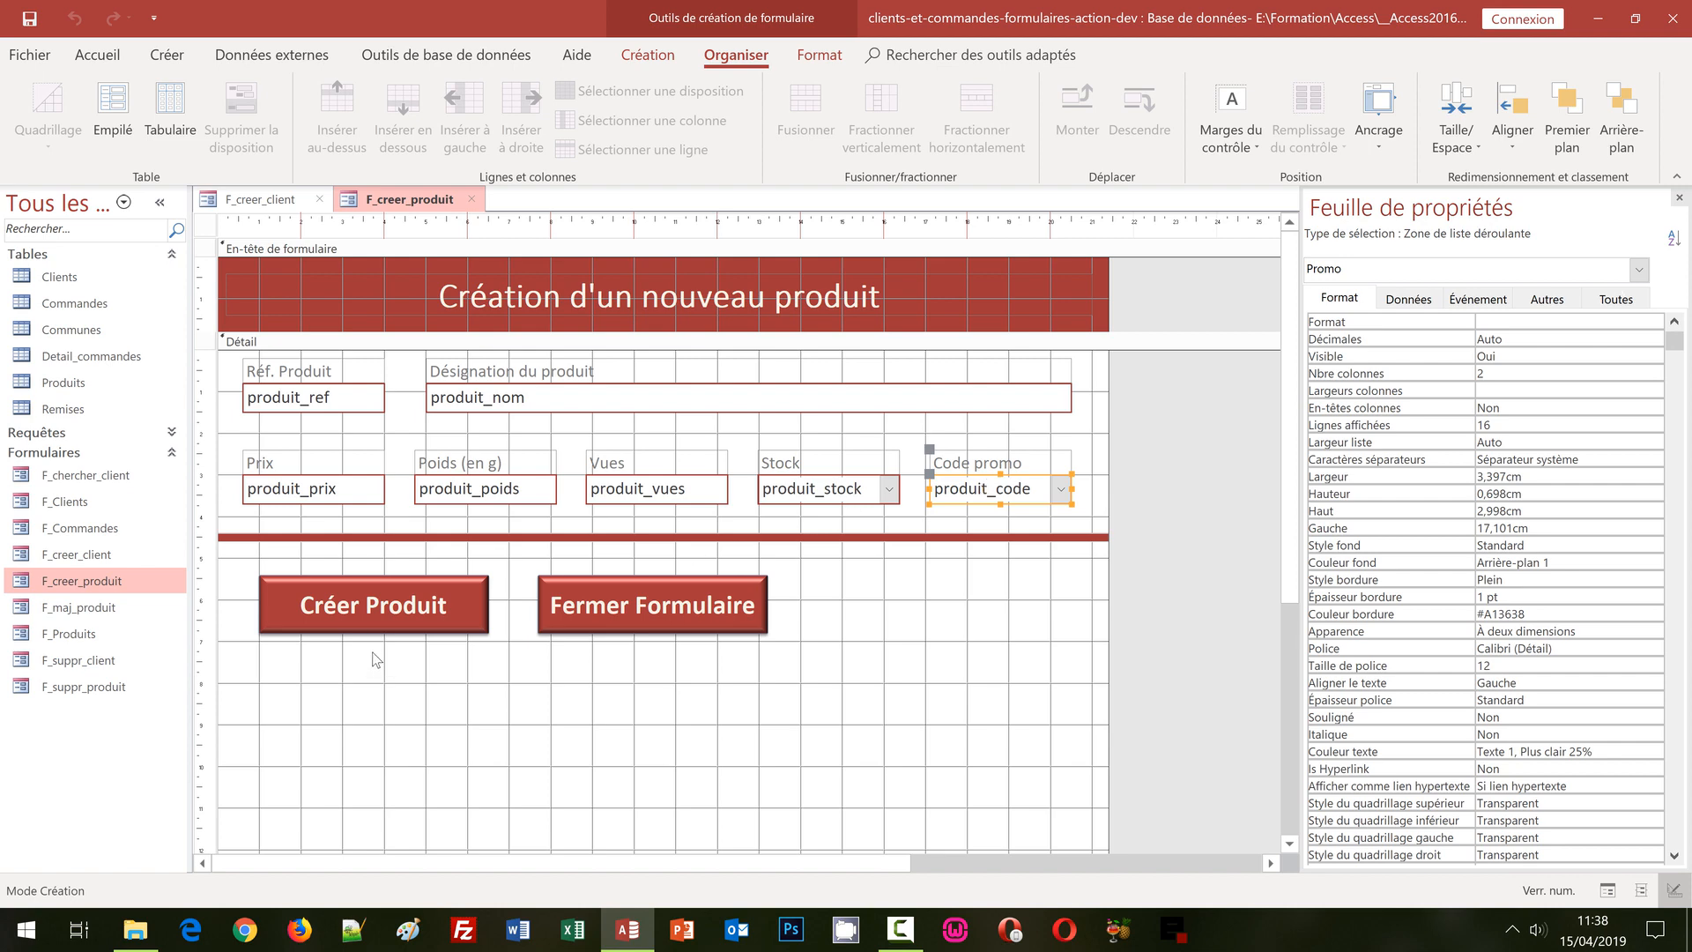
Inspect the properties of the Créer Produit and Fermer Formulaire buttons and display the available formatting commands.
click(406, 604)
click(667, 622)
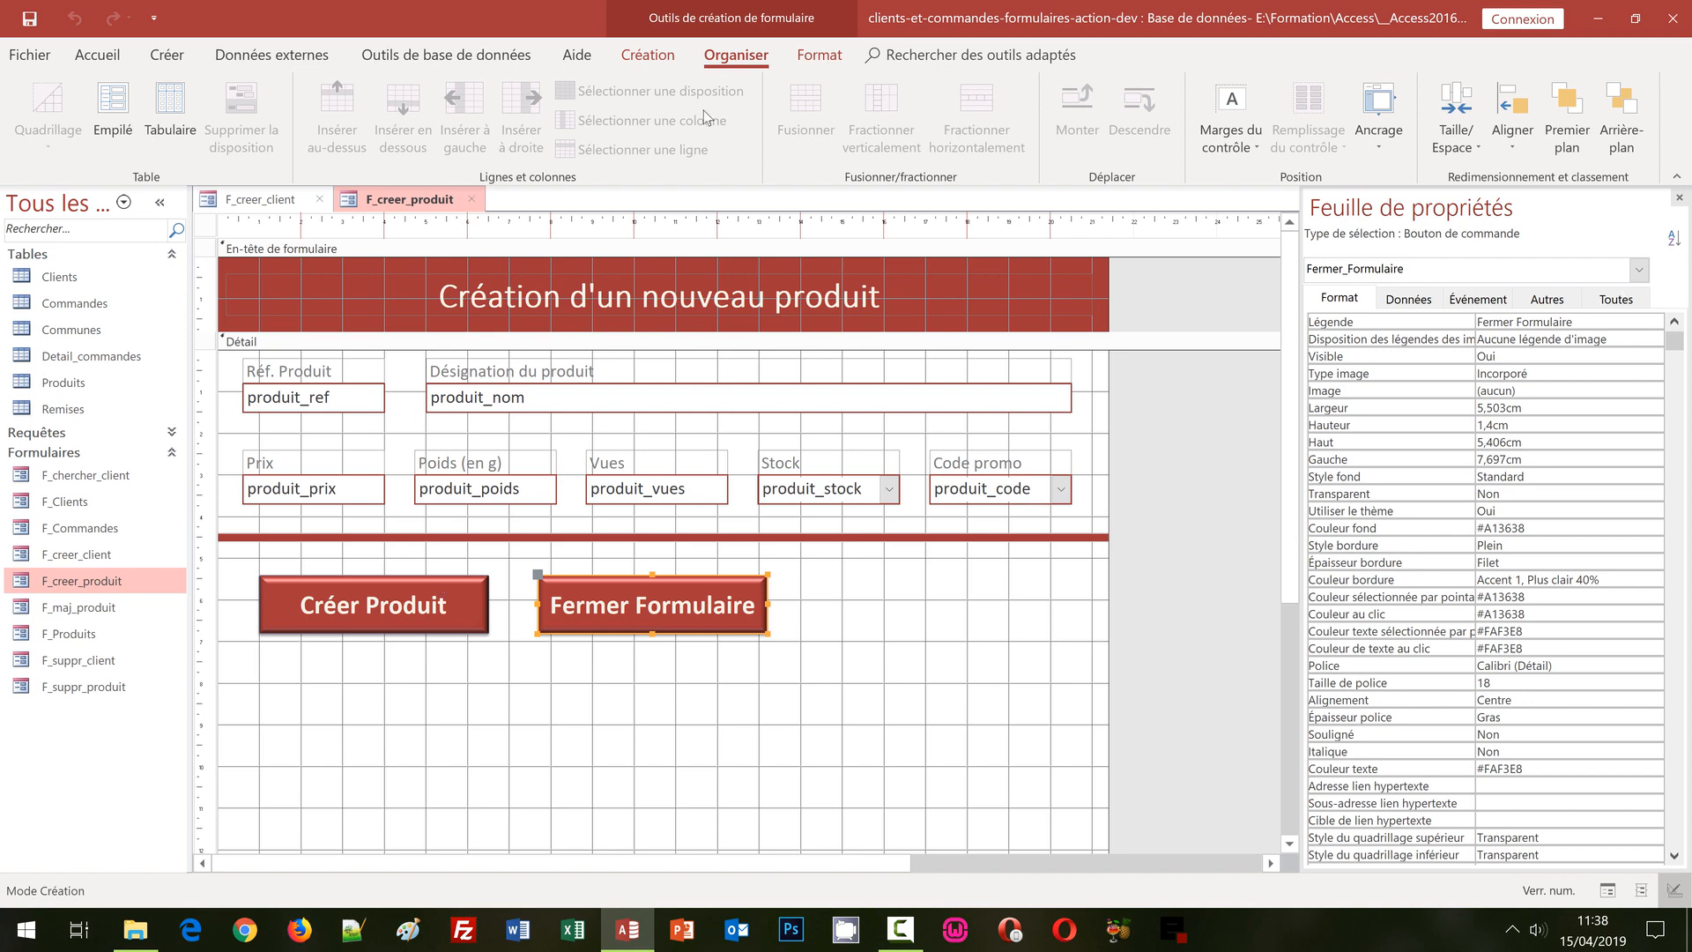
click(819, 54)
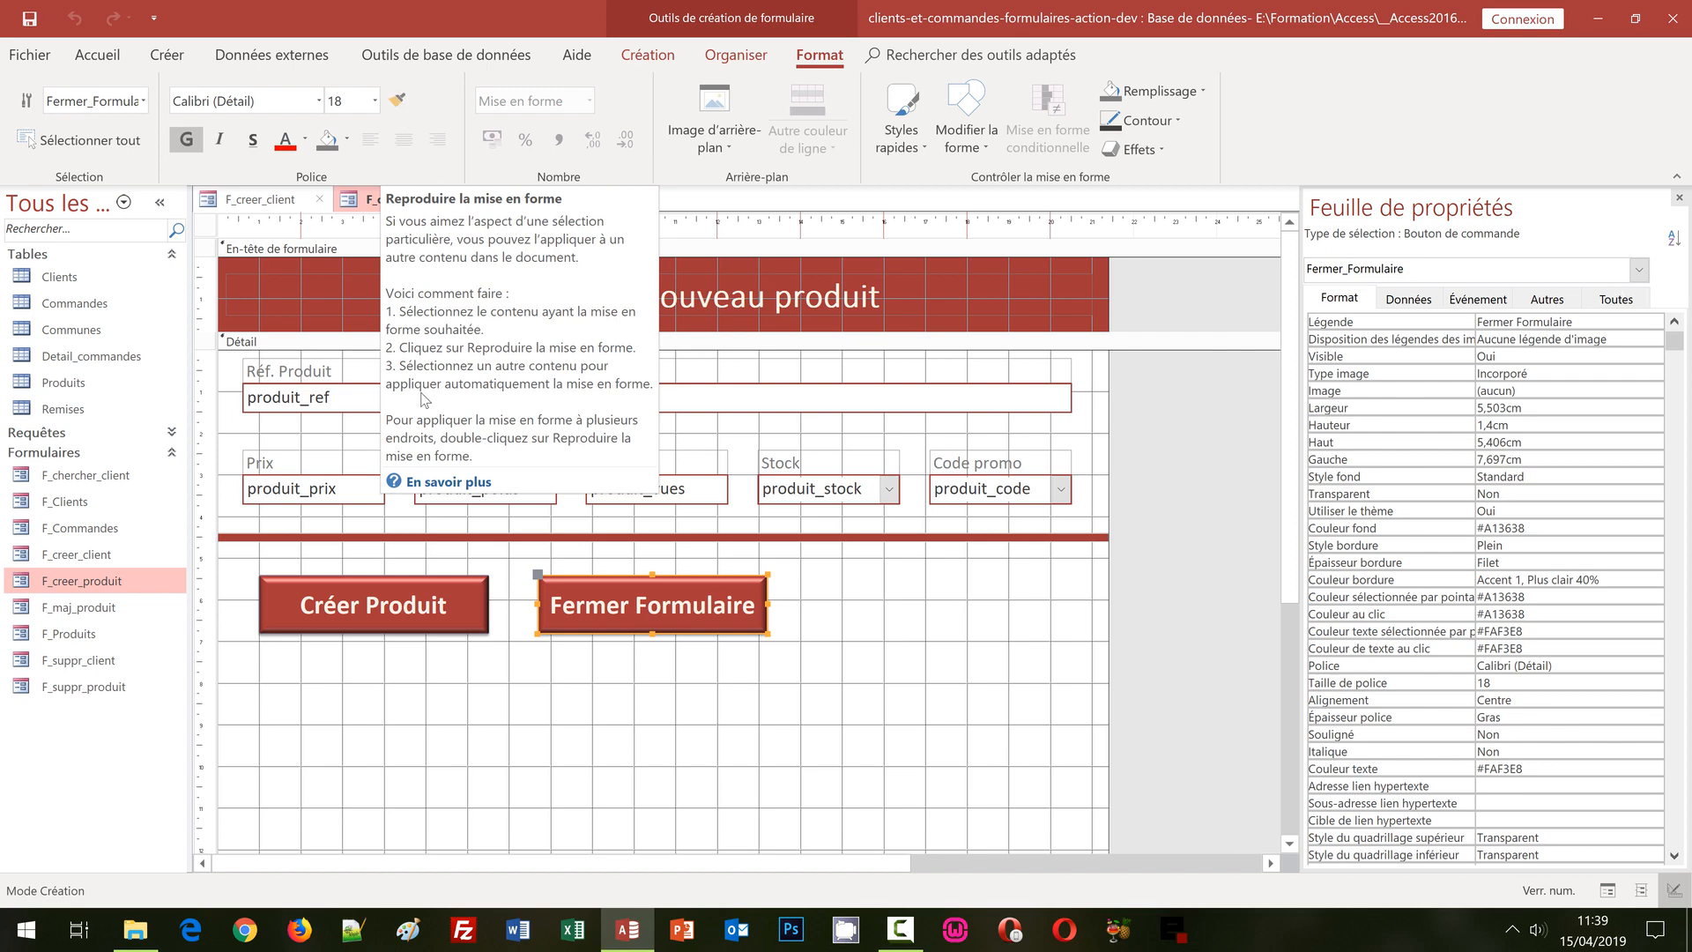
Open the F_maj_produit form in design view.
double_click(72, 614)
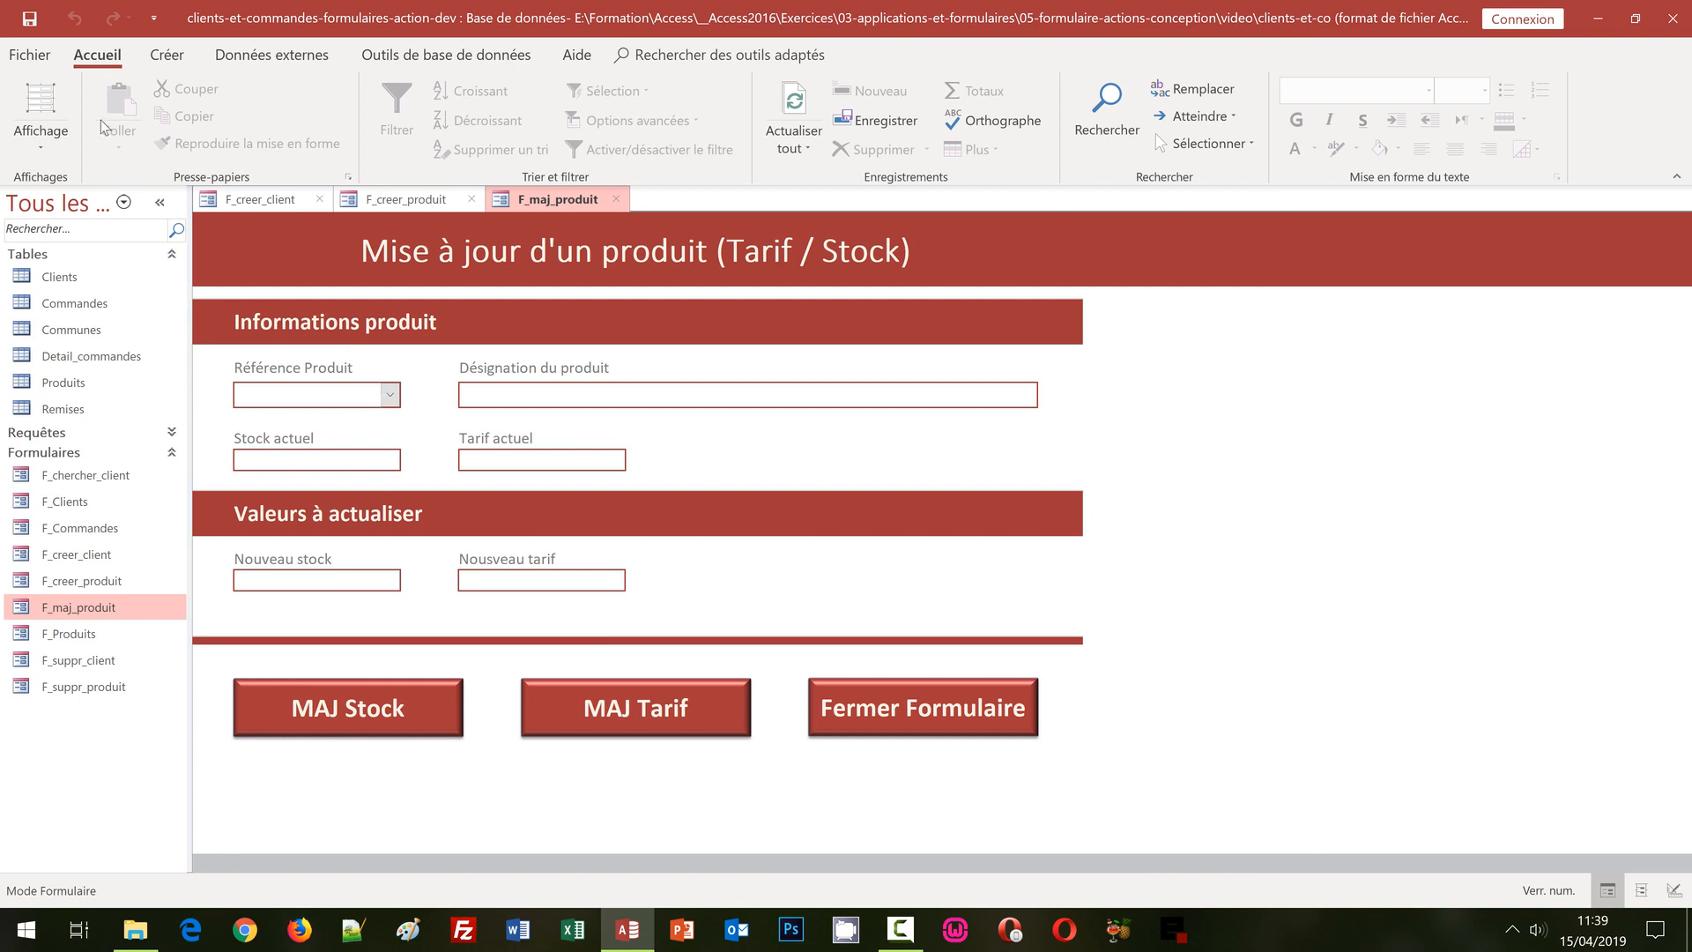
click(41, 136)
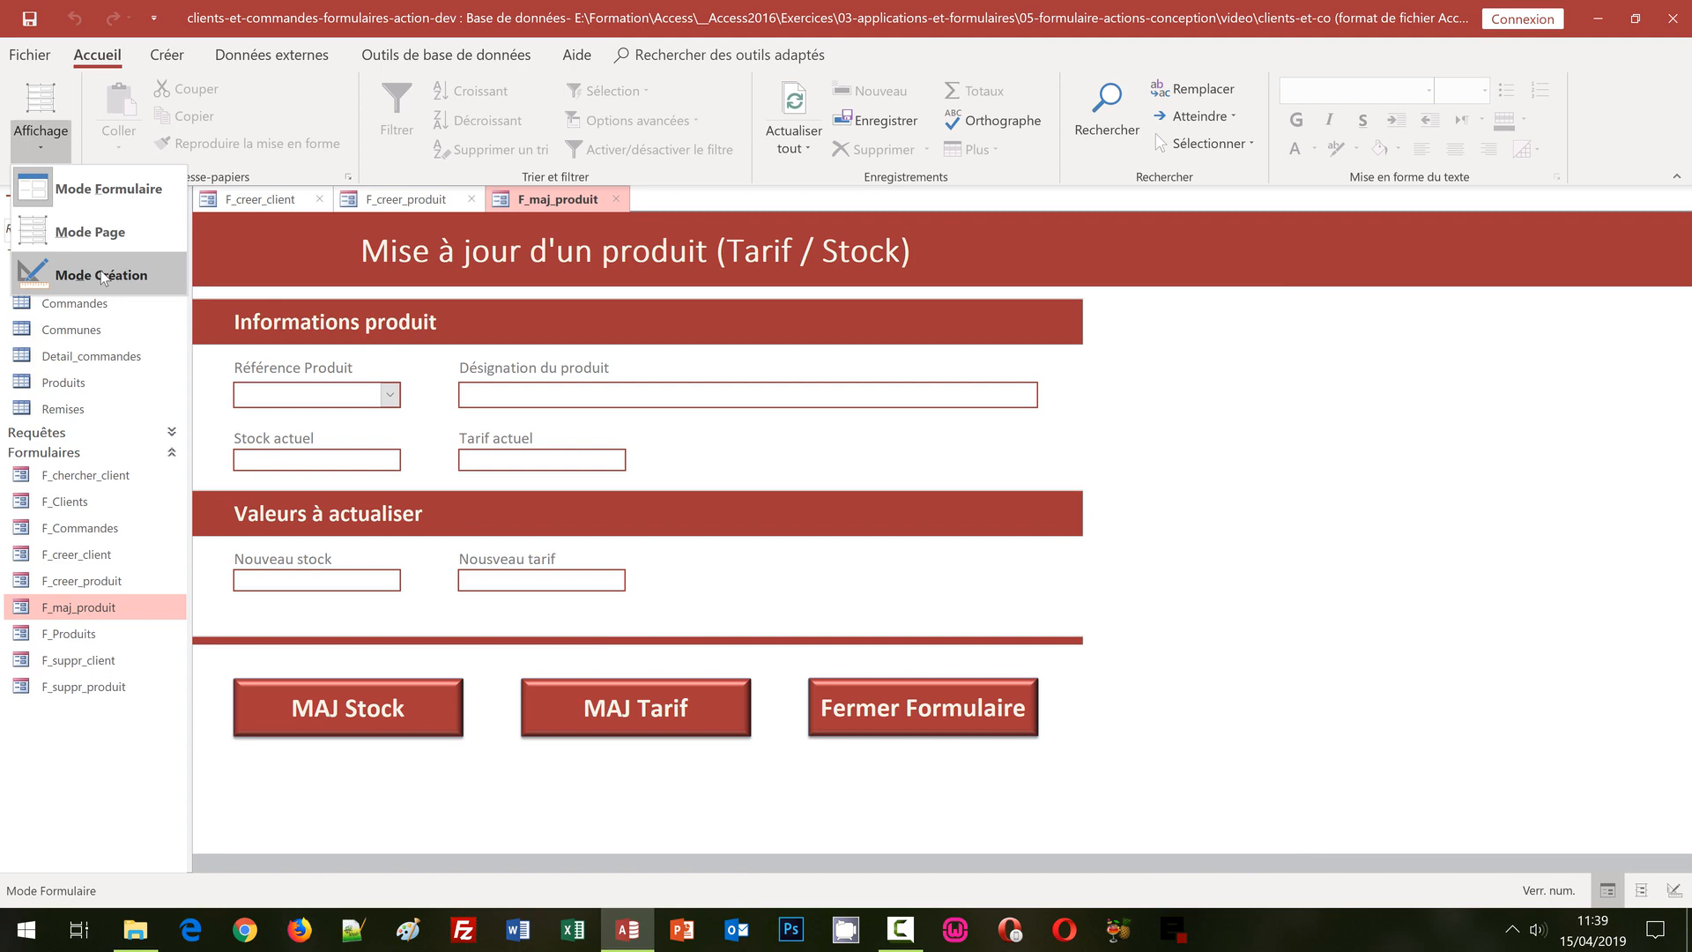
click(103, 276)
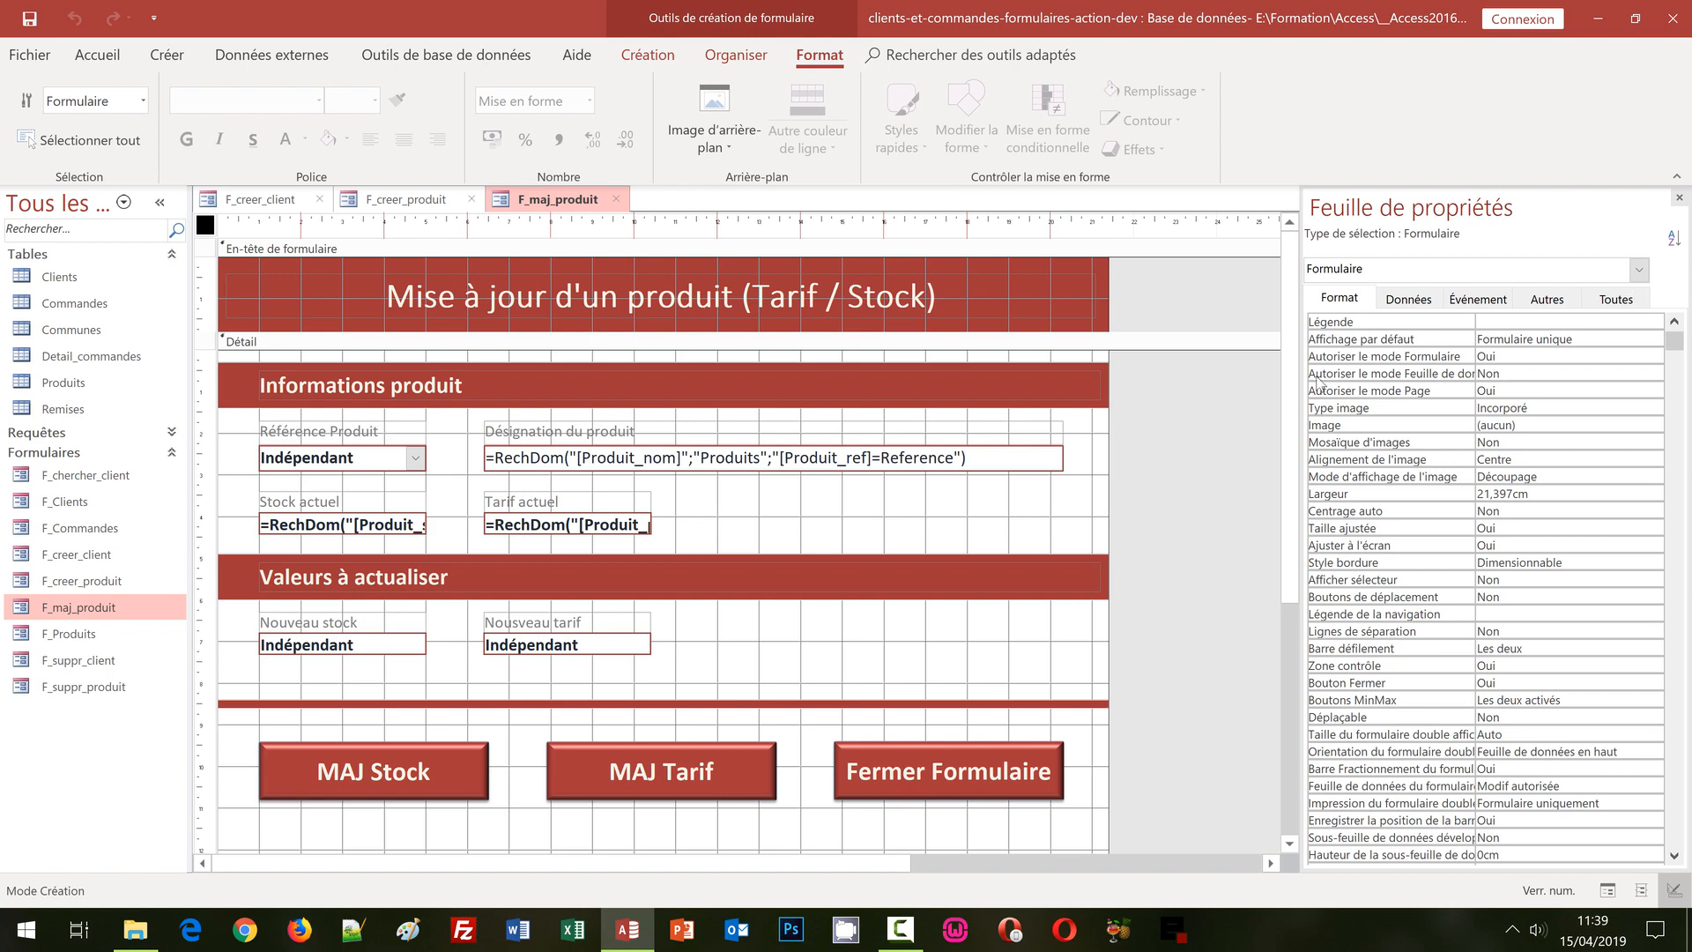
Compare the form-level data properties, notably the record source, of F_maj_produit and F_creer_produit.
click(1407, 299)
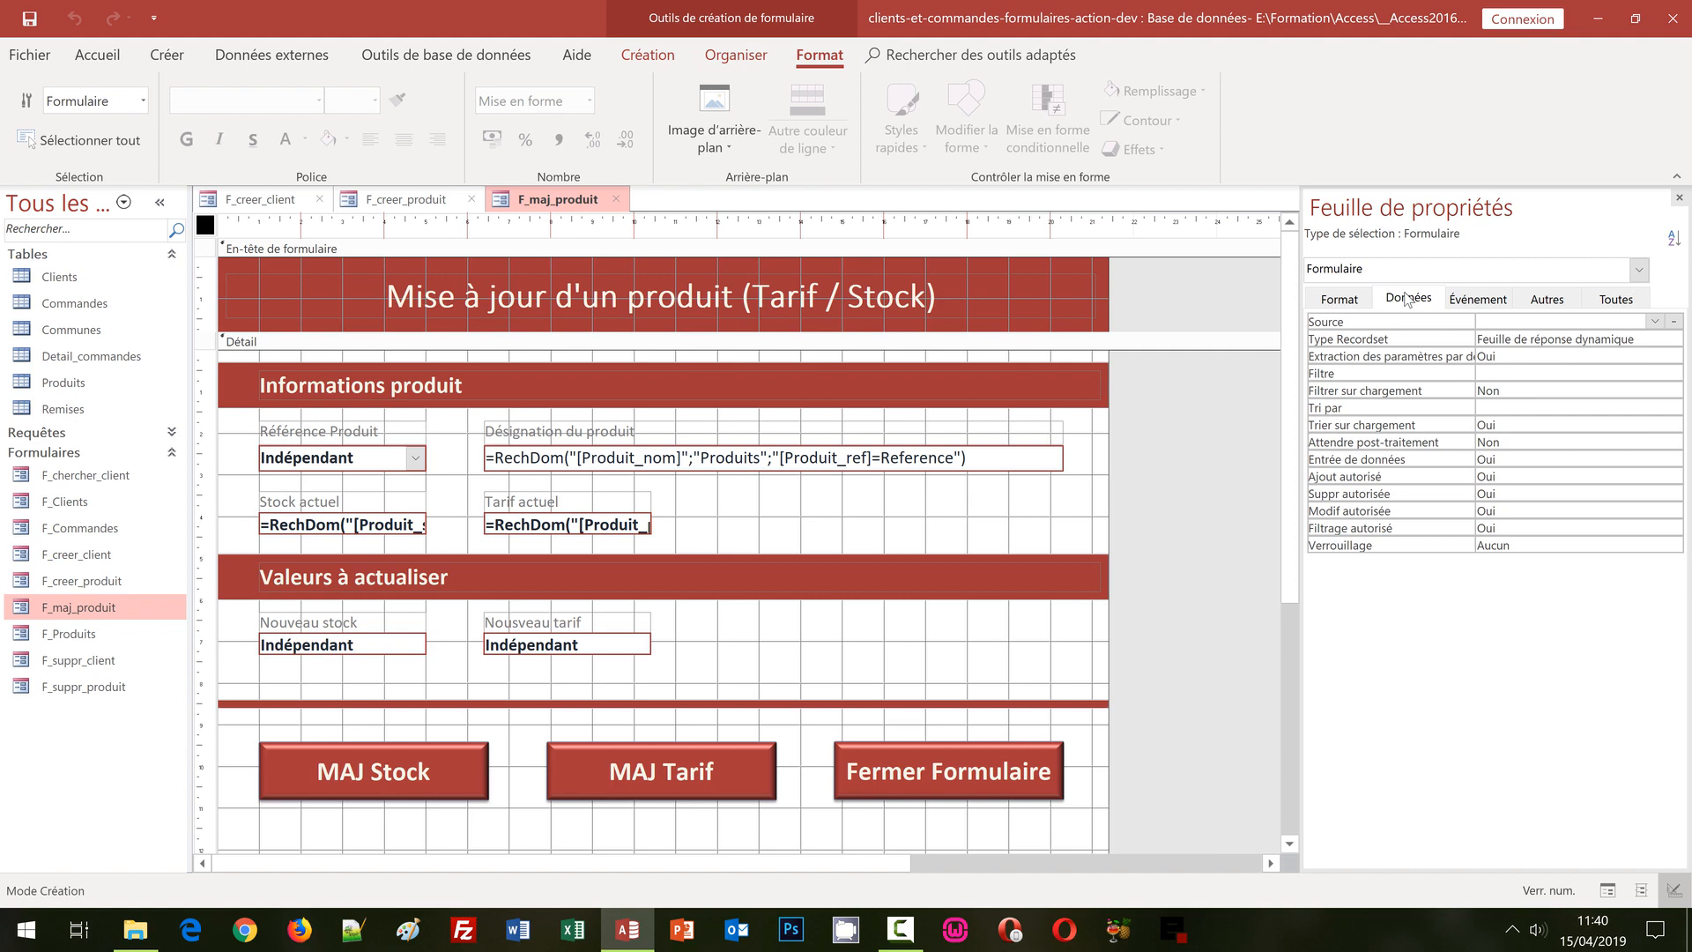
click(399, 202)
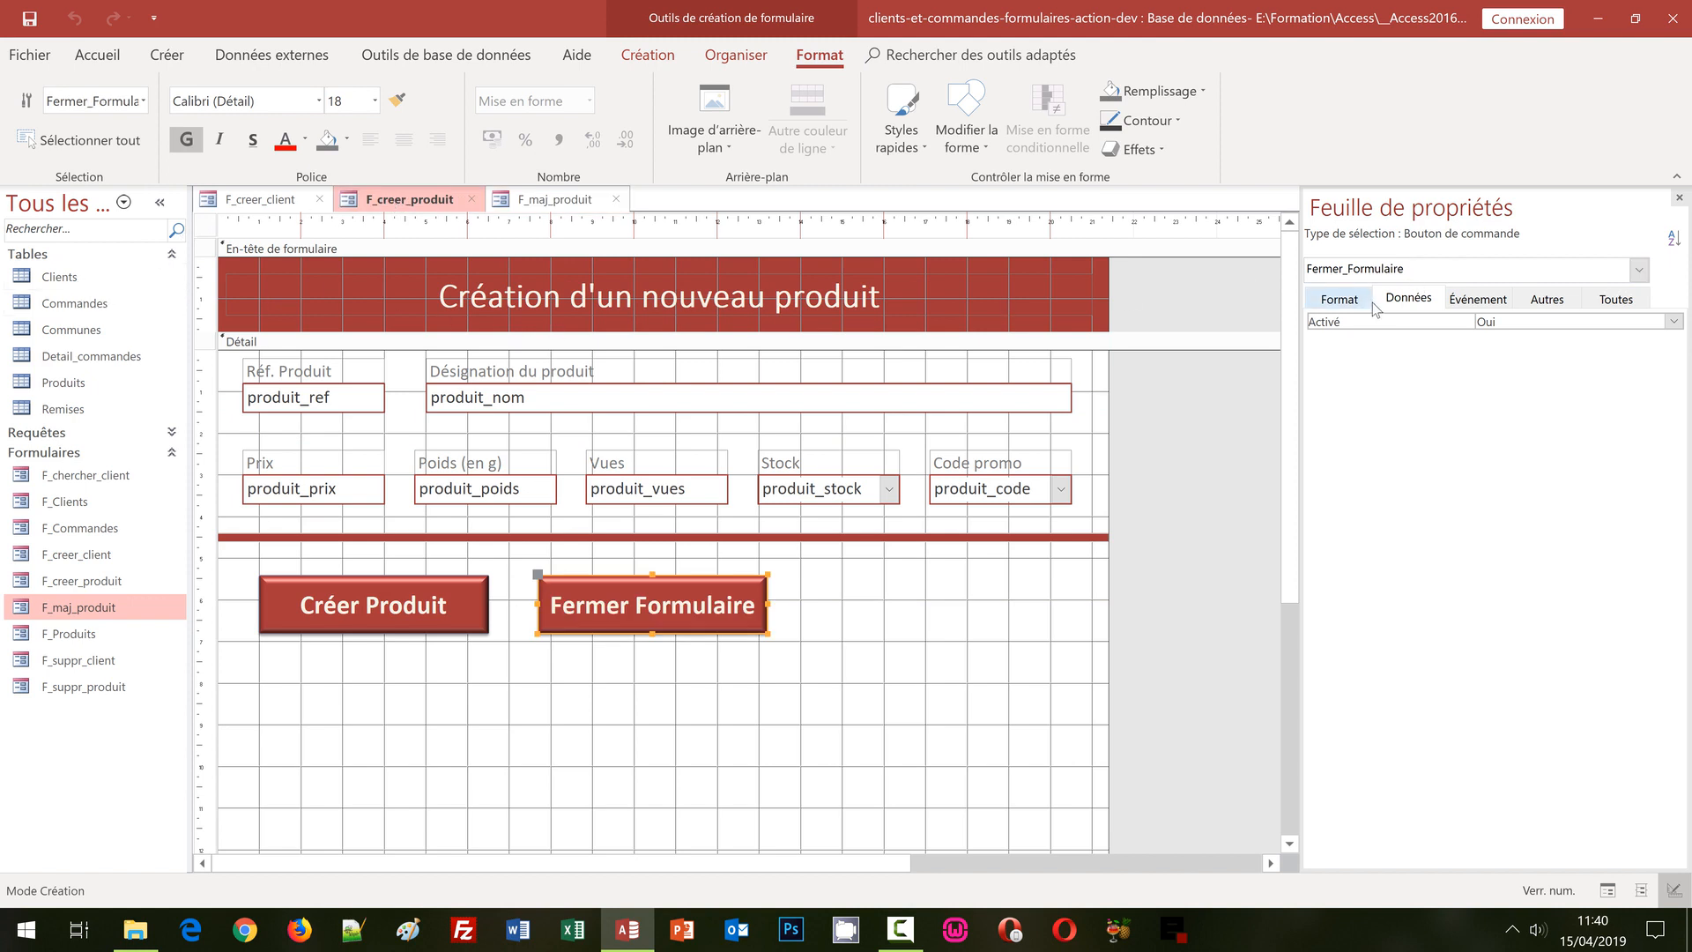
click(206, 226)
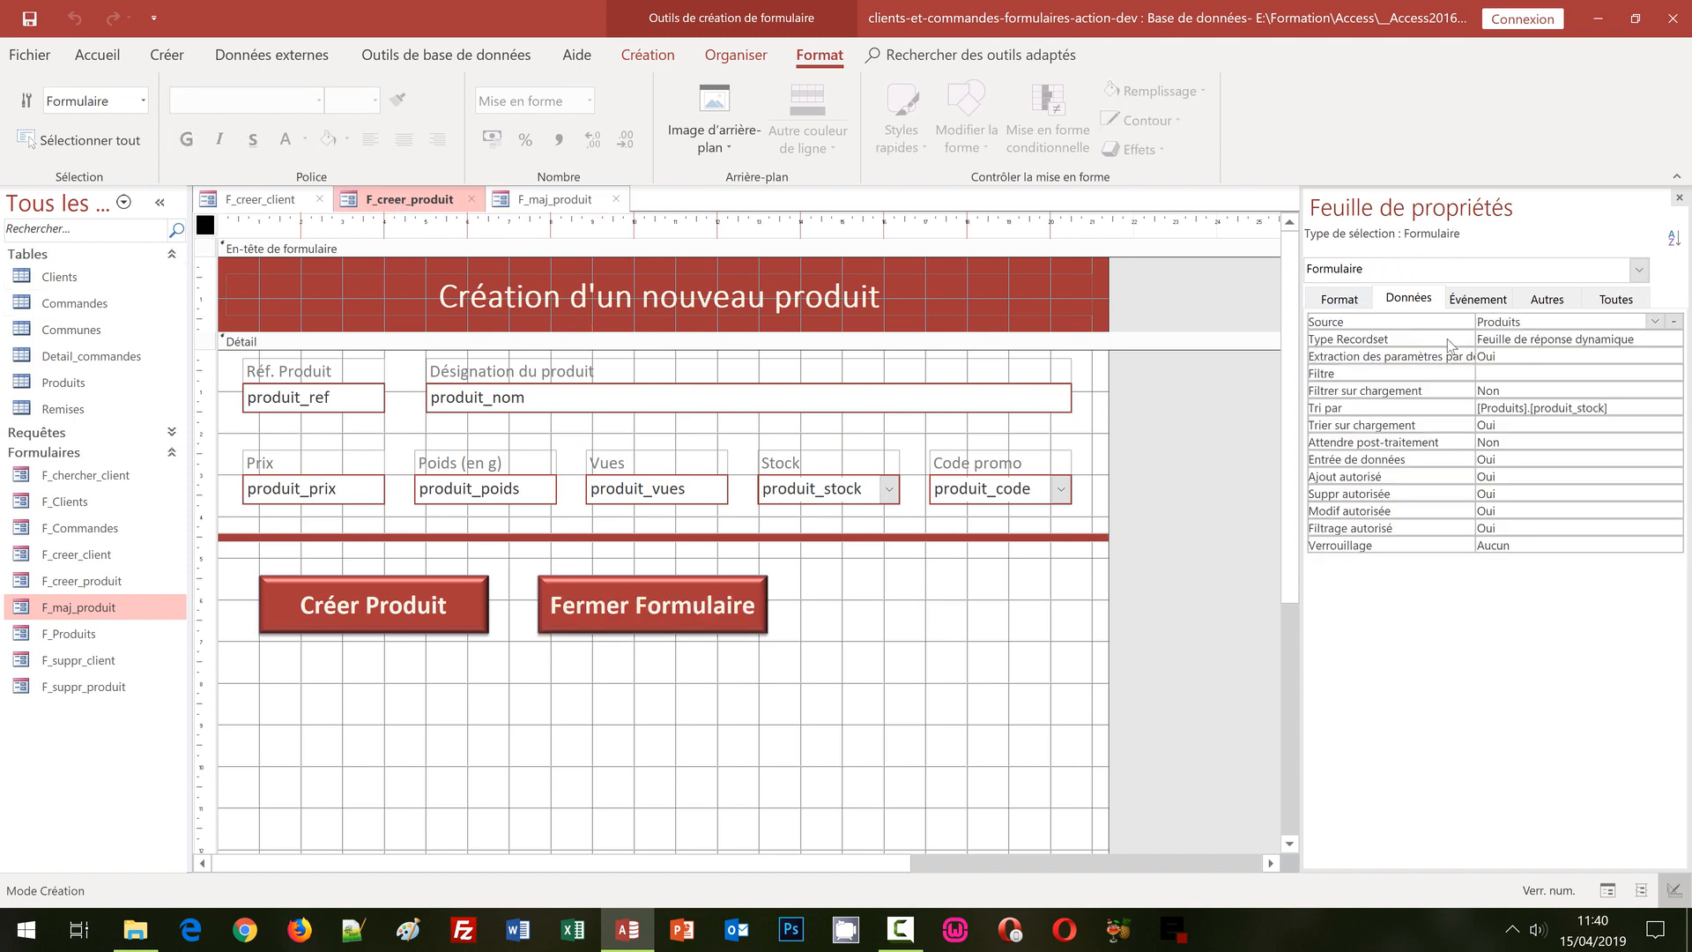
click(549, 201)
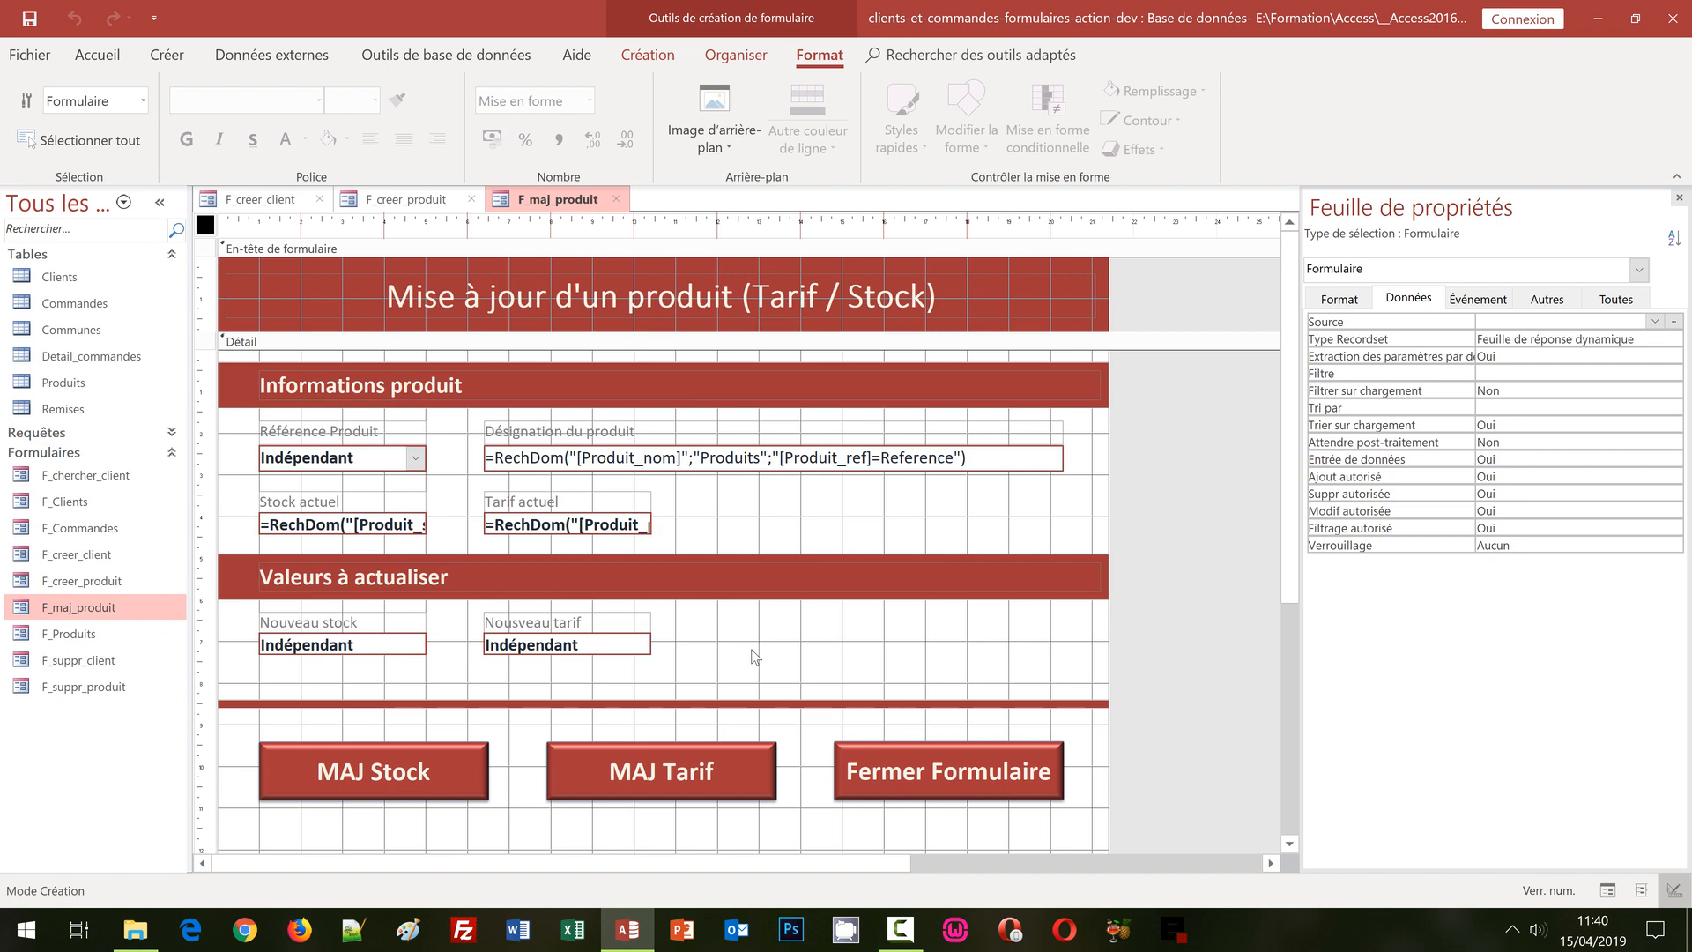
Inspect the names and data properties of the product reference, designation, current stock and price, and new stock and price controls.
click(385, 468)
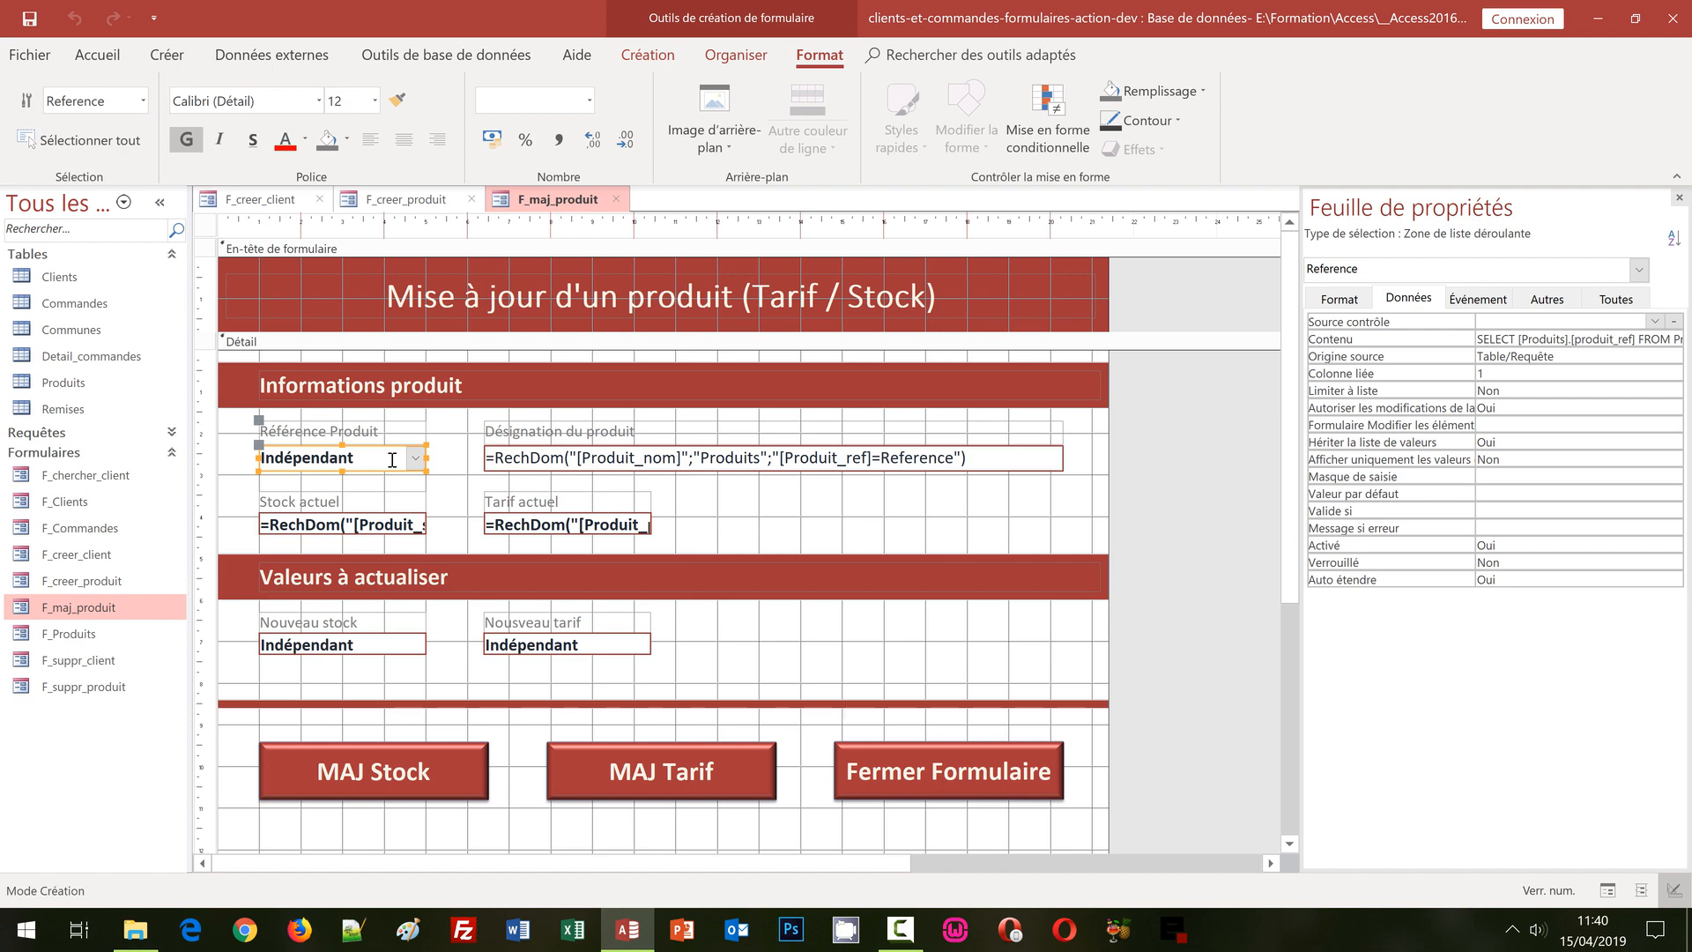
click(787, 460)
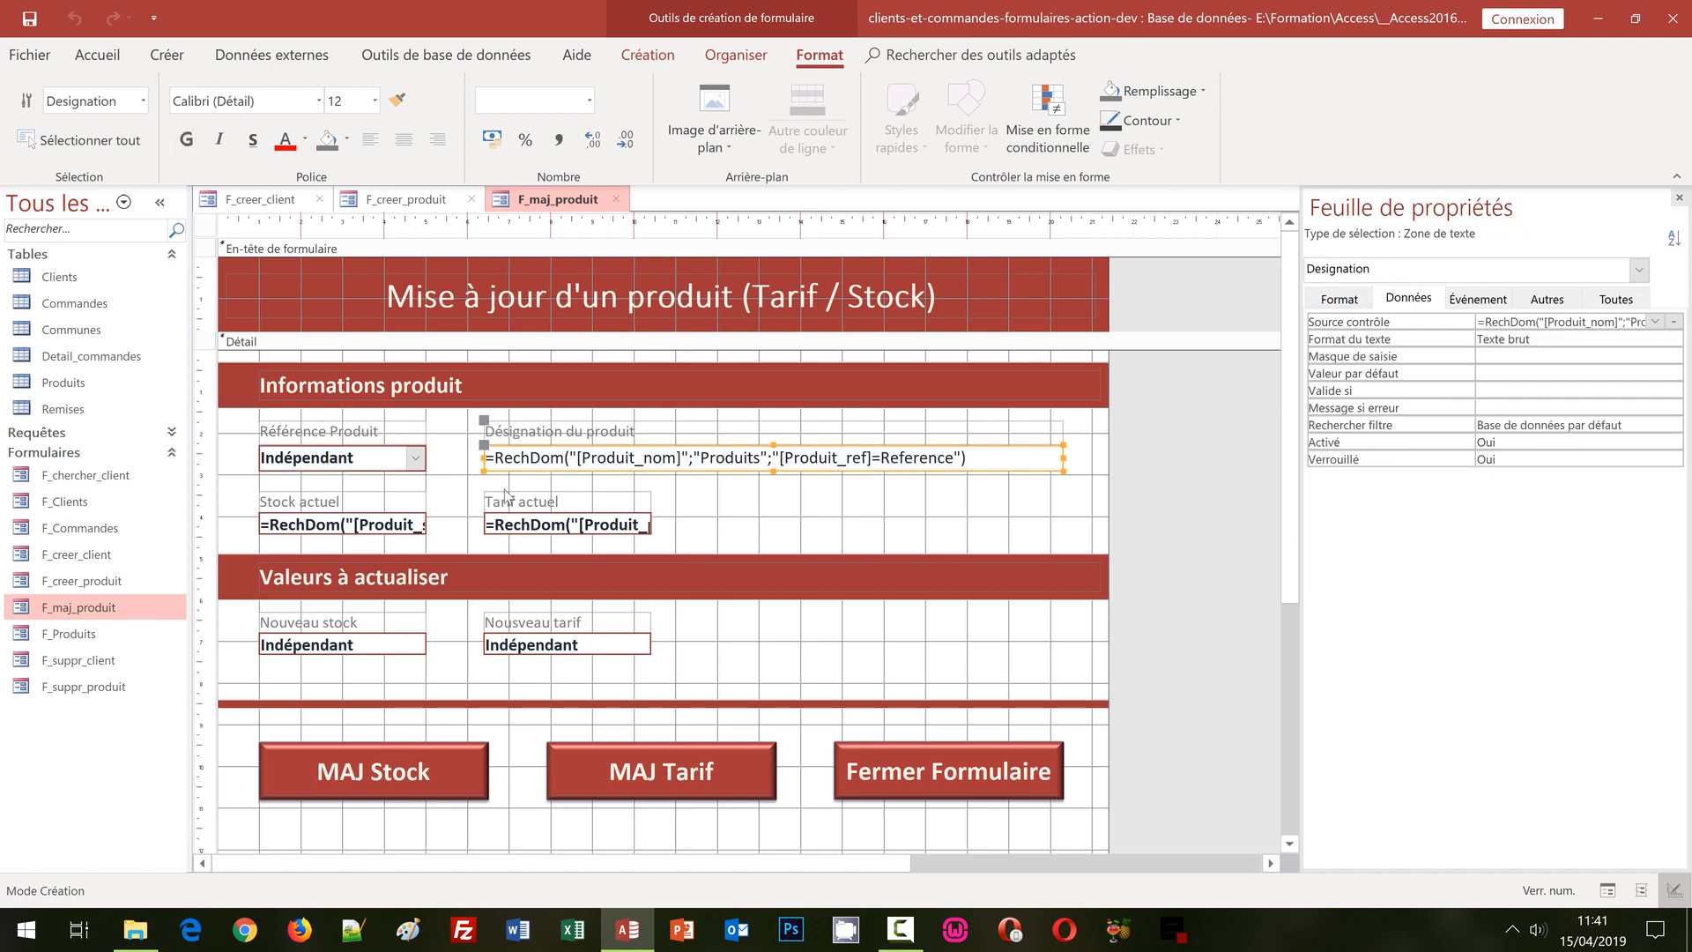
click(355, 529)
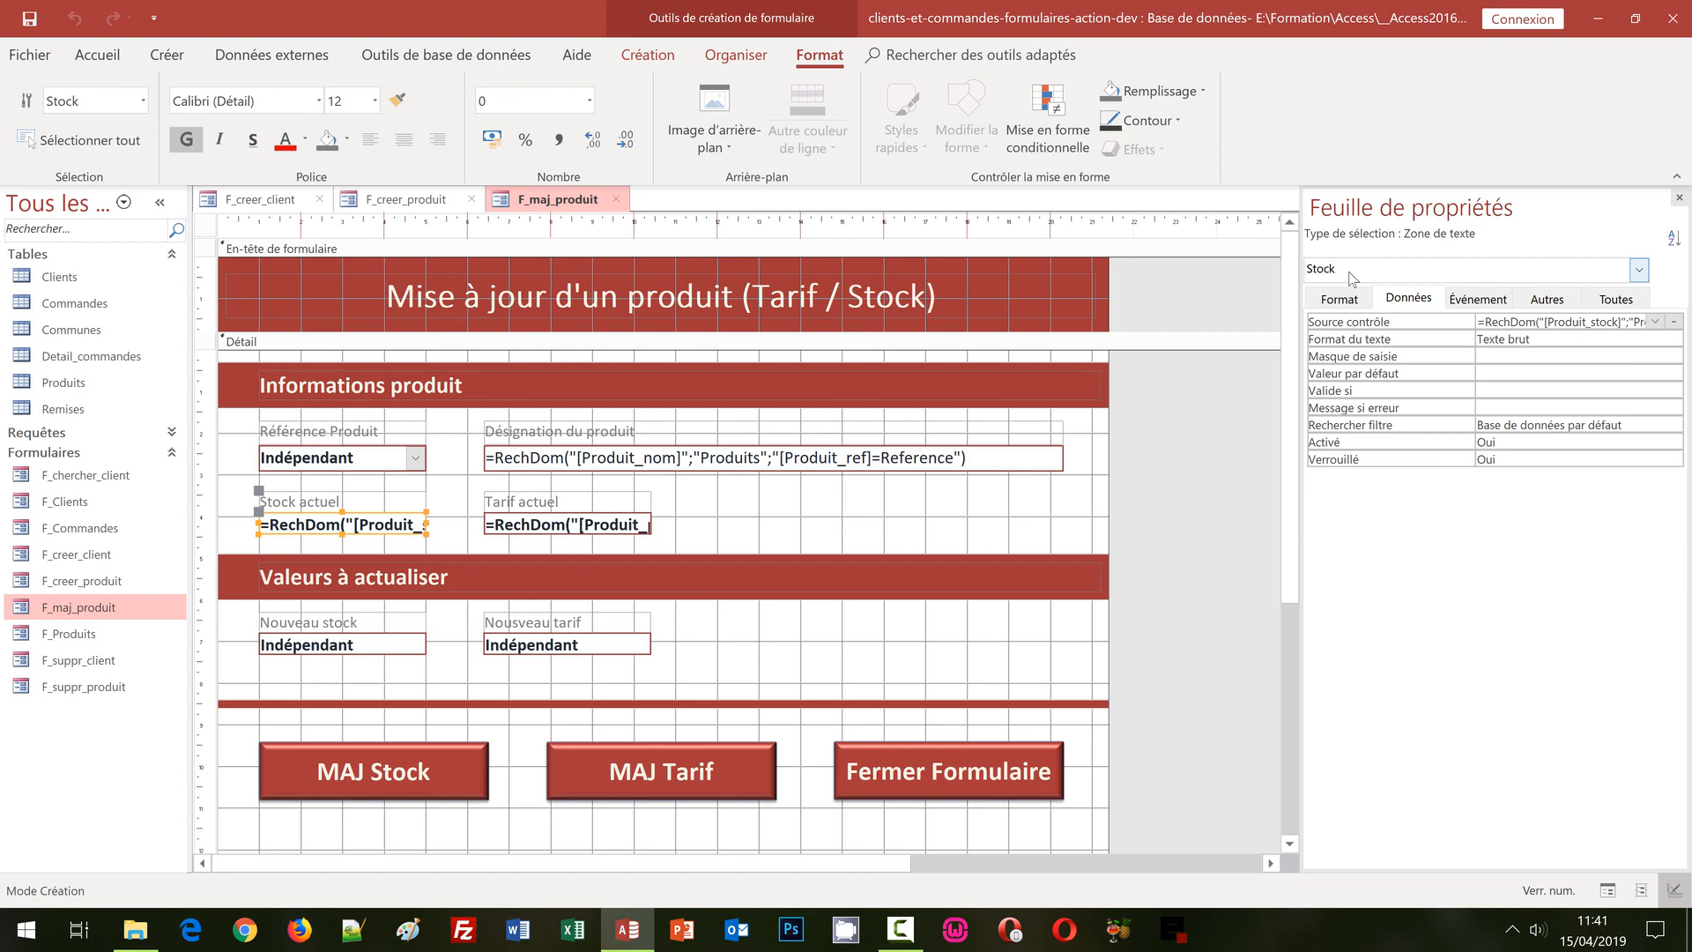
click(540, 527)
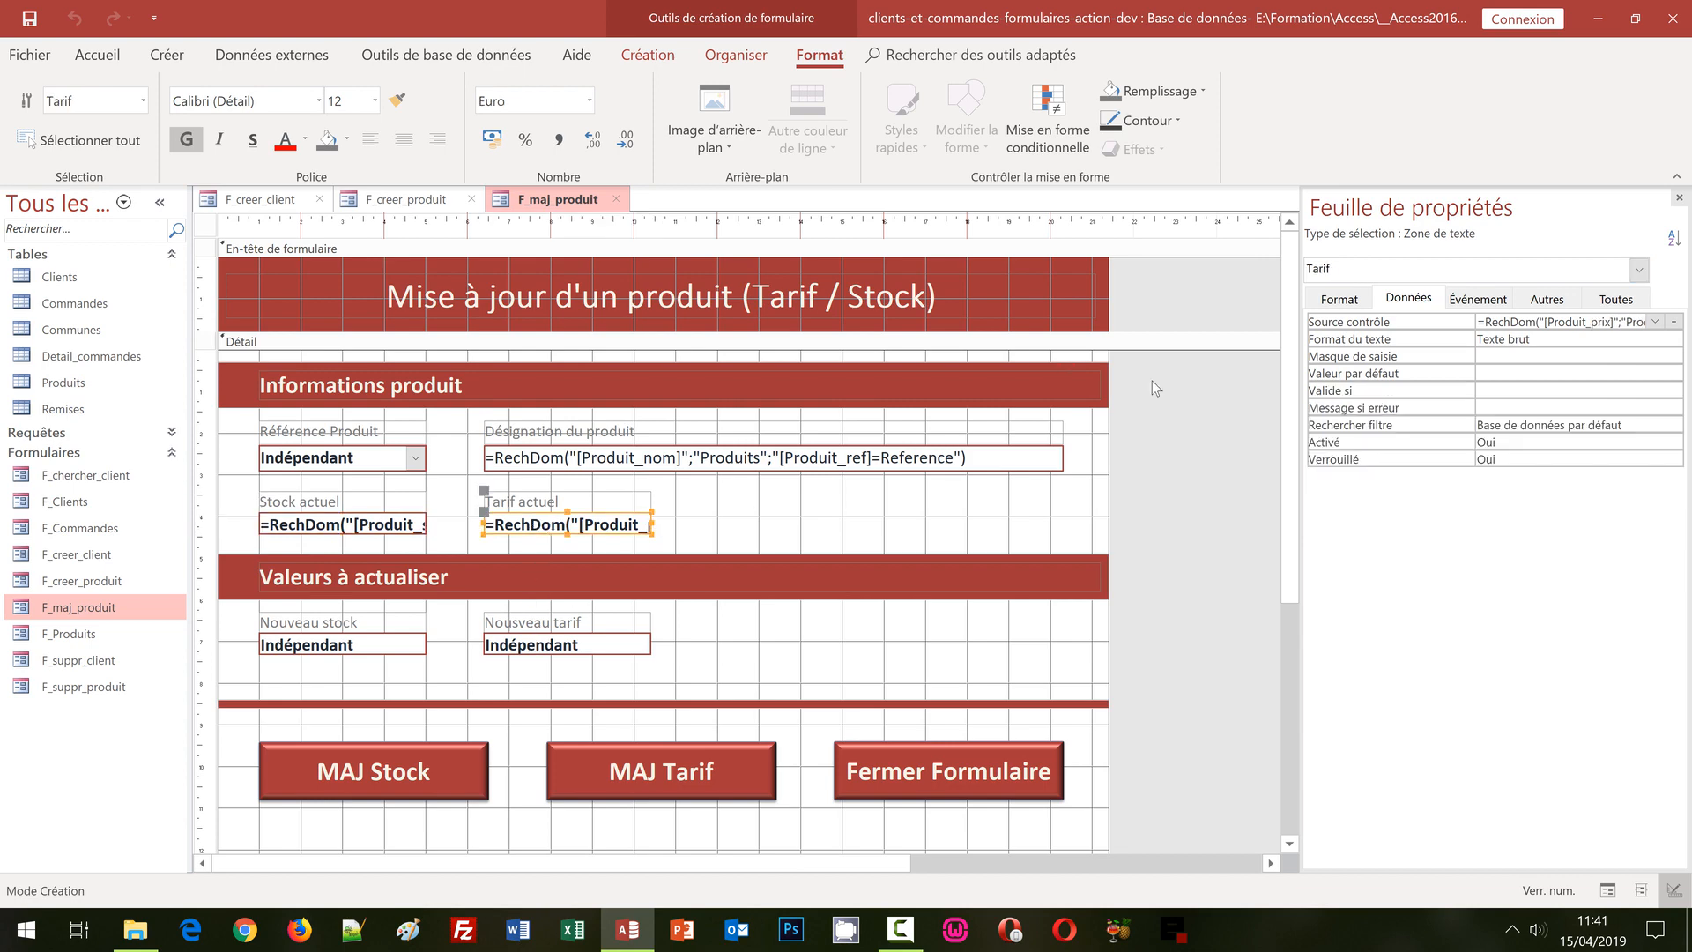
click(353, 648)
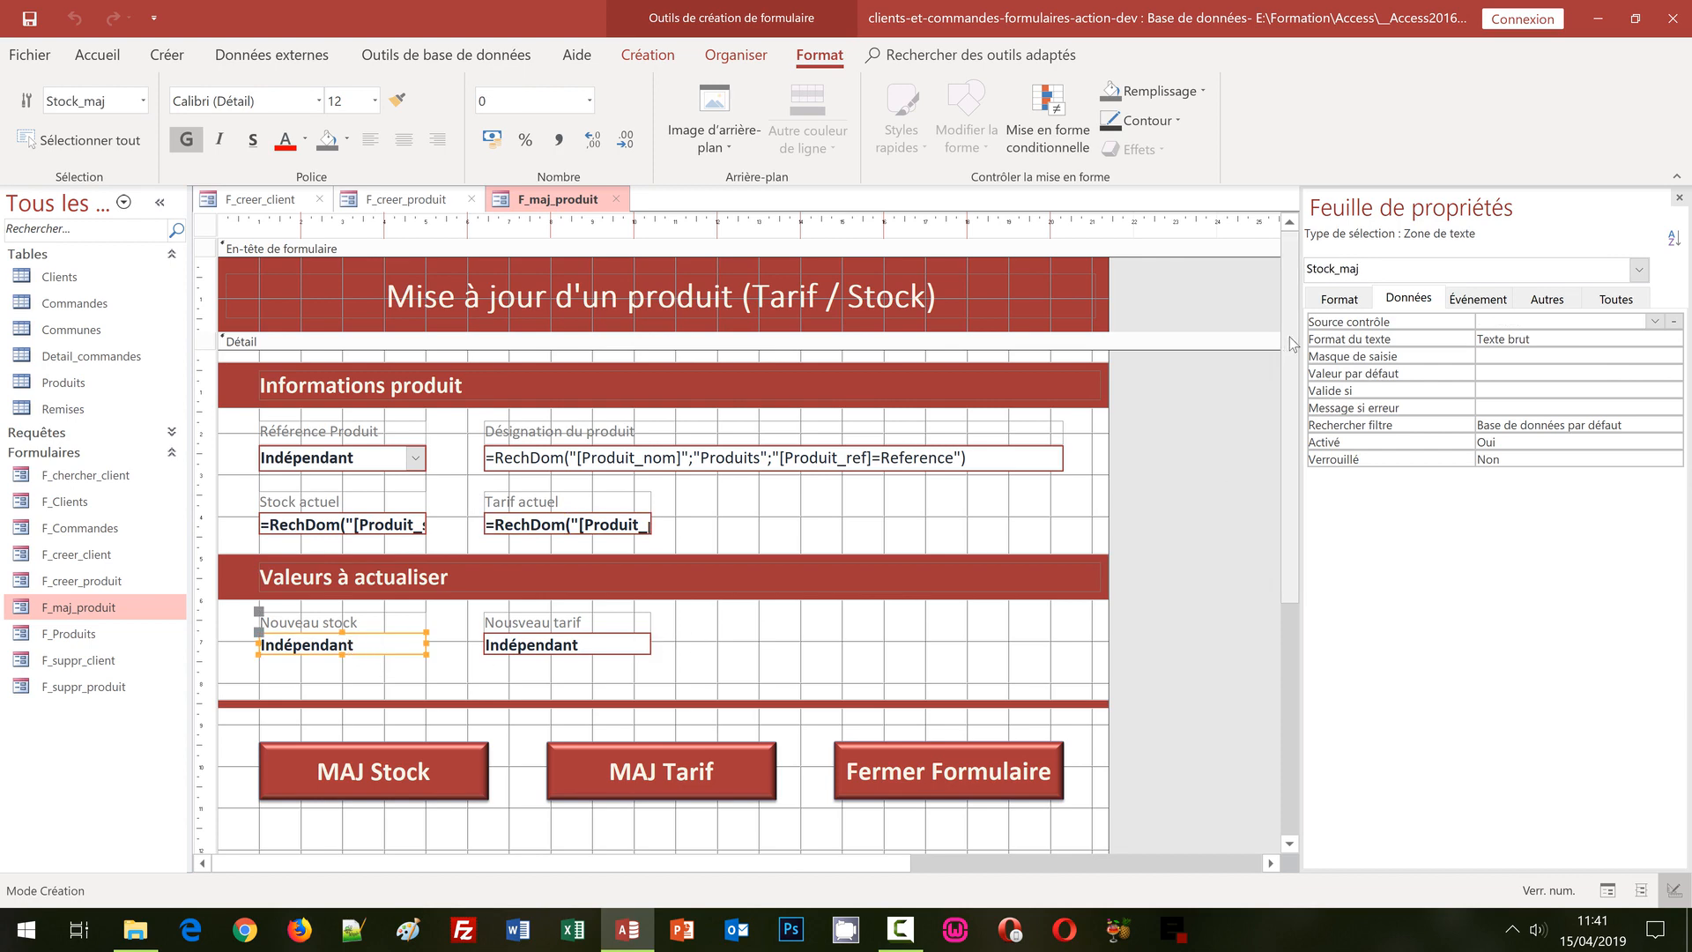
click(621, 650)
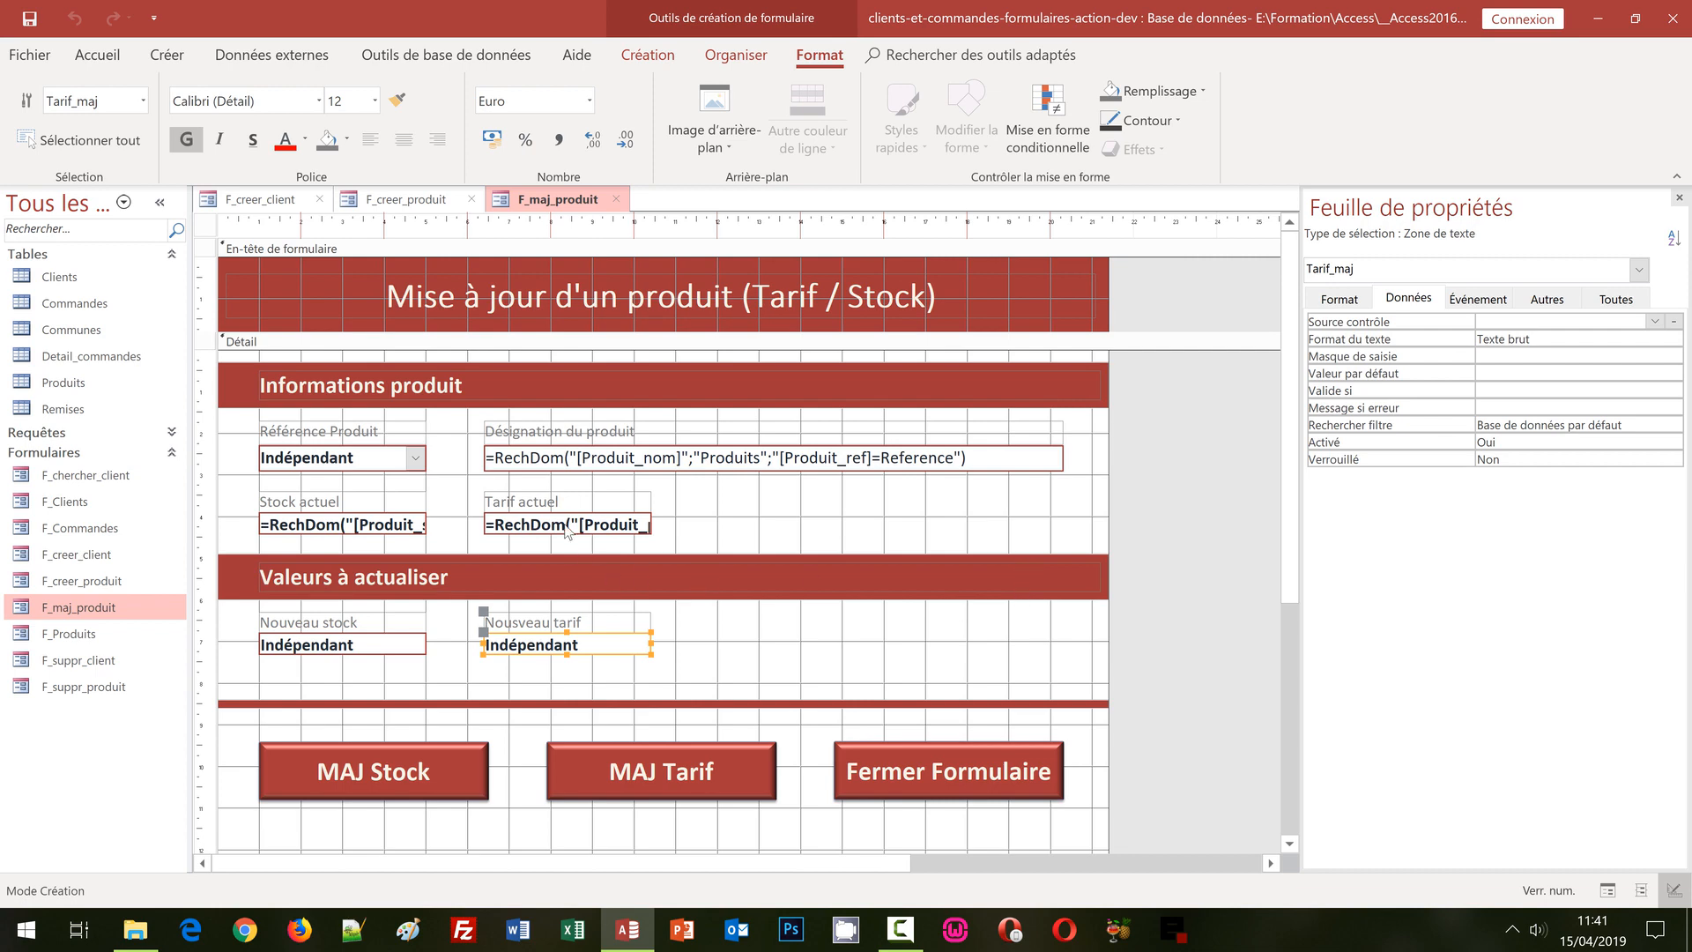
Examine the format properties of the new price, current stock and product designation text boxes.
click(1362, 298)
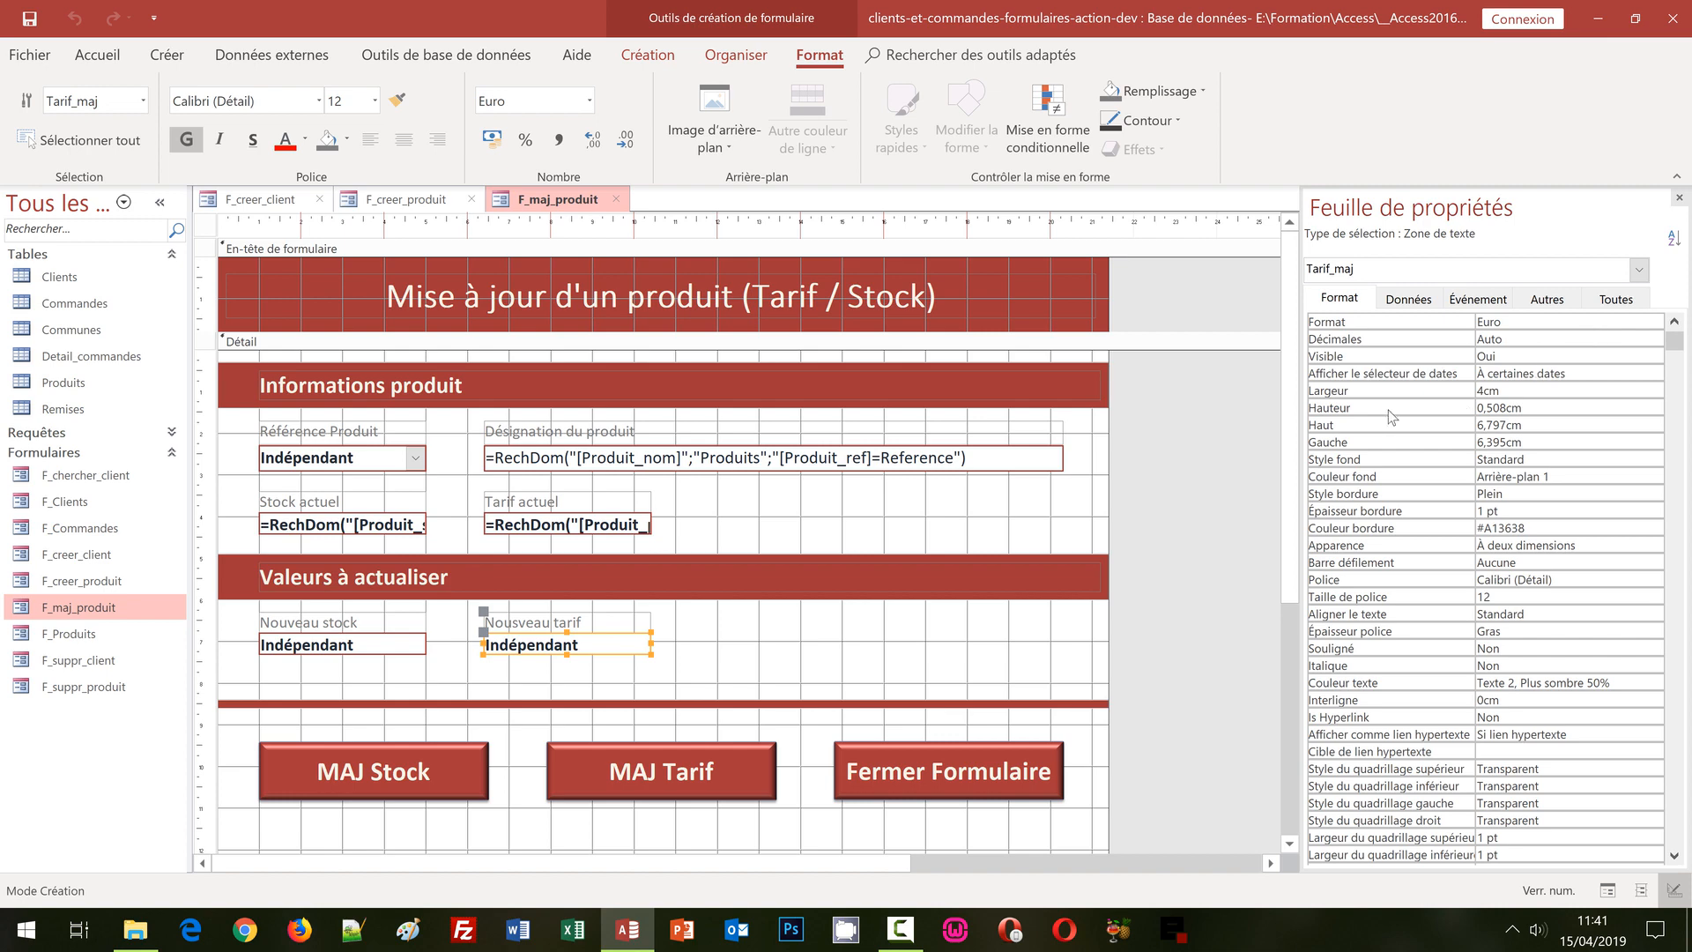
click(415, 527)
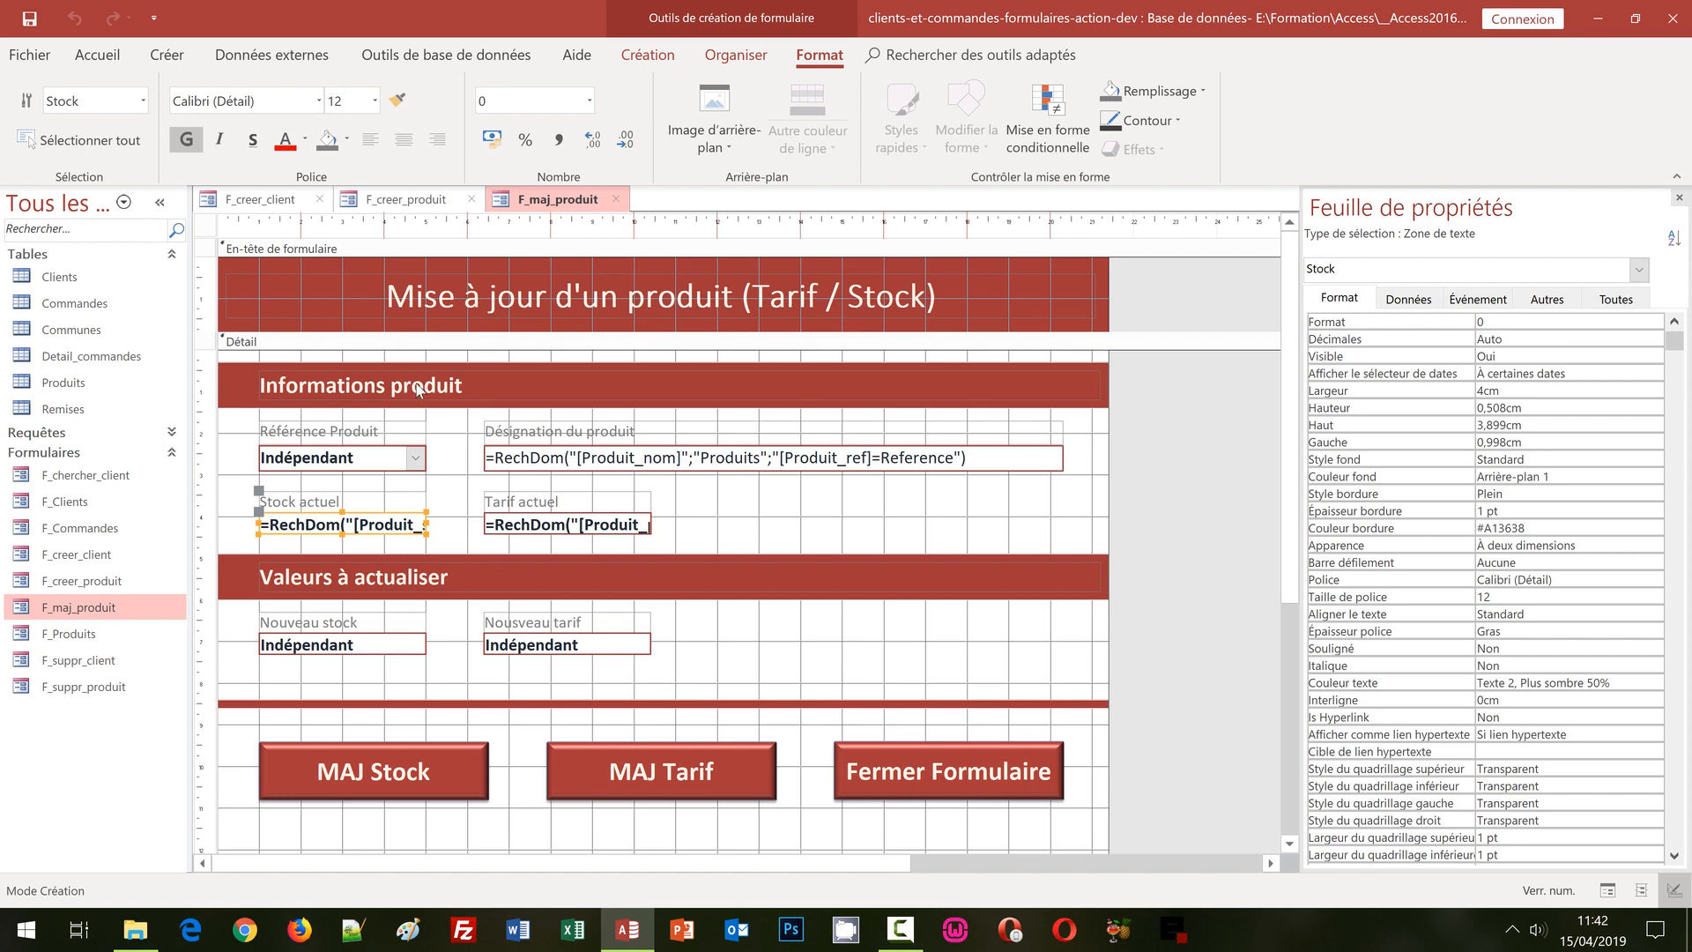
click(541, 460)
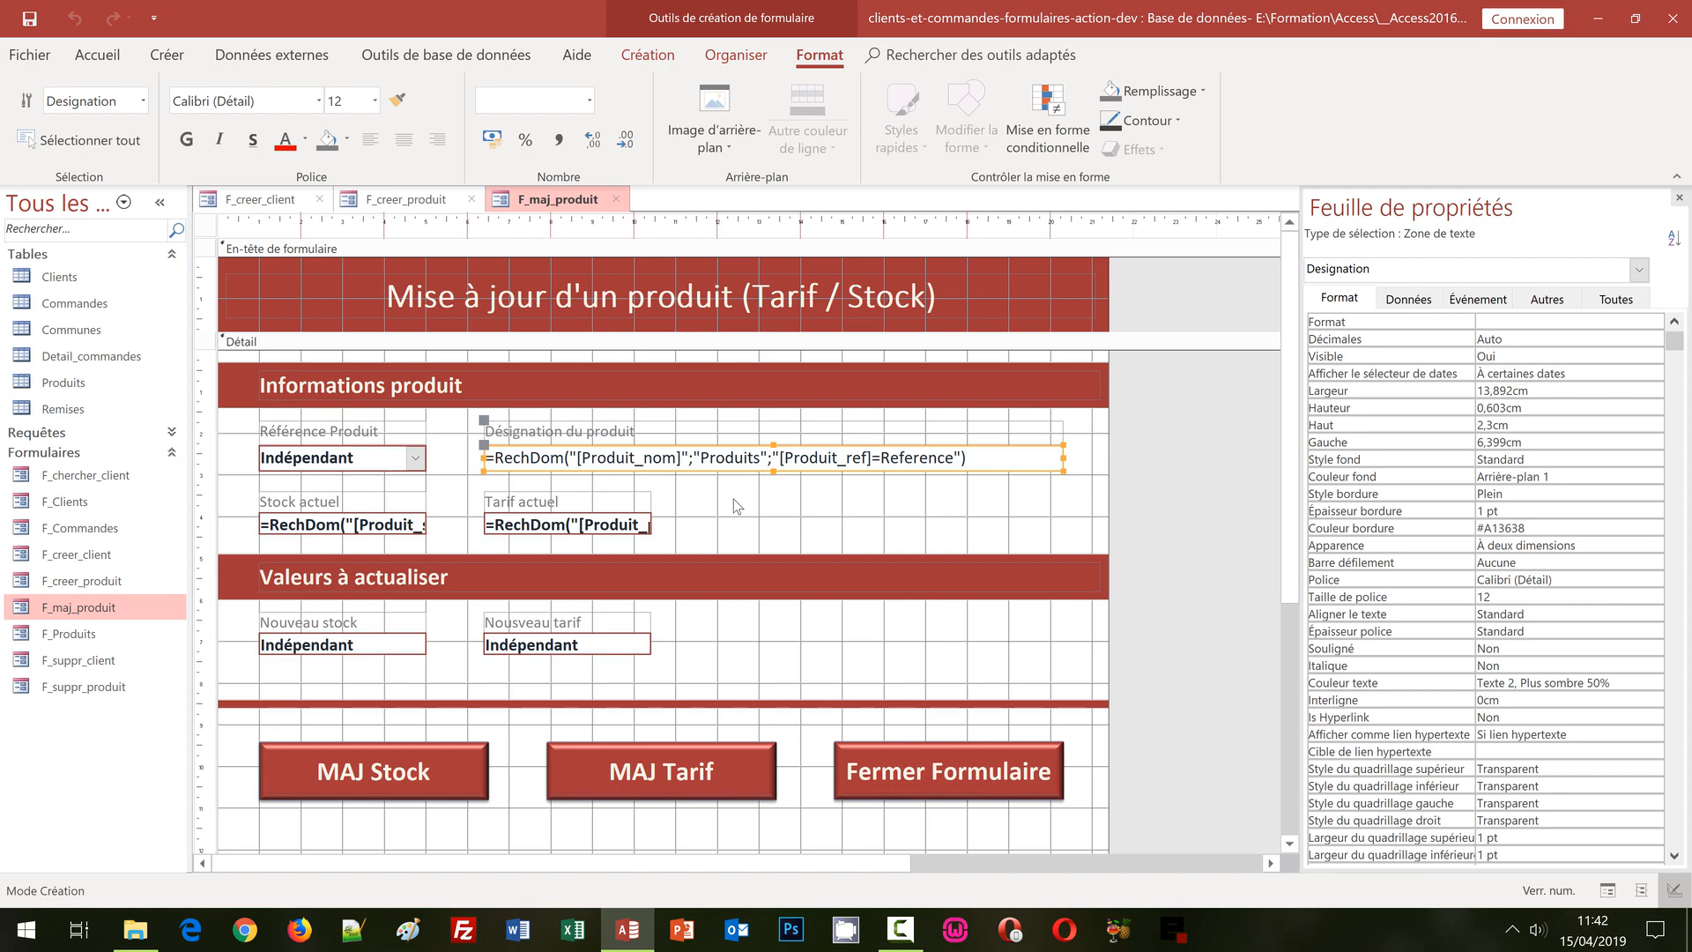
Review the RechDom control sources of the designation, current stock and current price text boxes.
click(1408, 299)
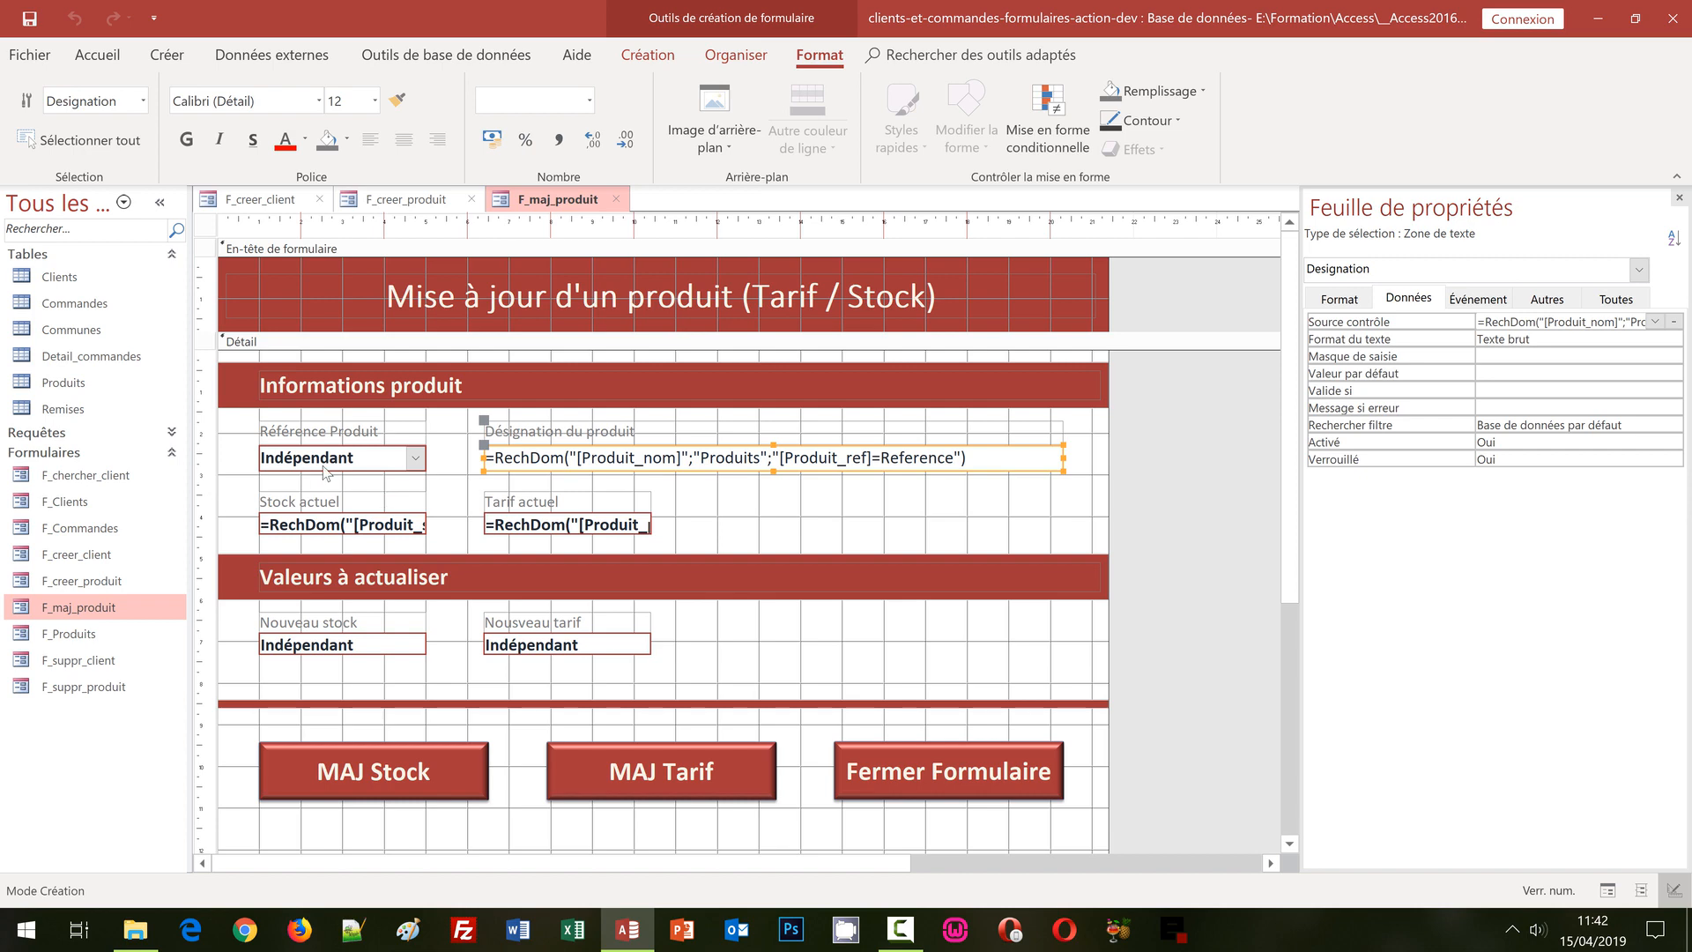
click(366, 526)
click(565, 529)
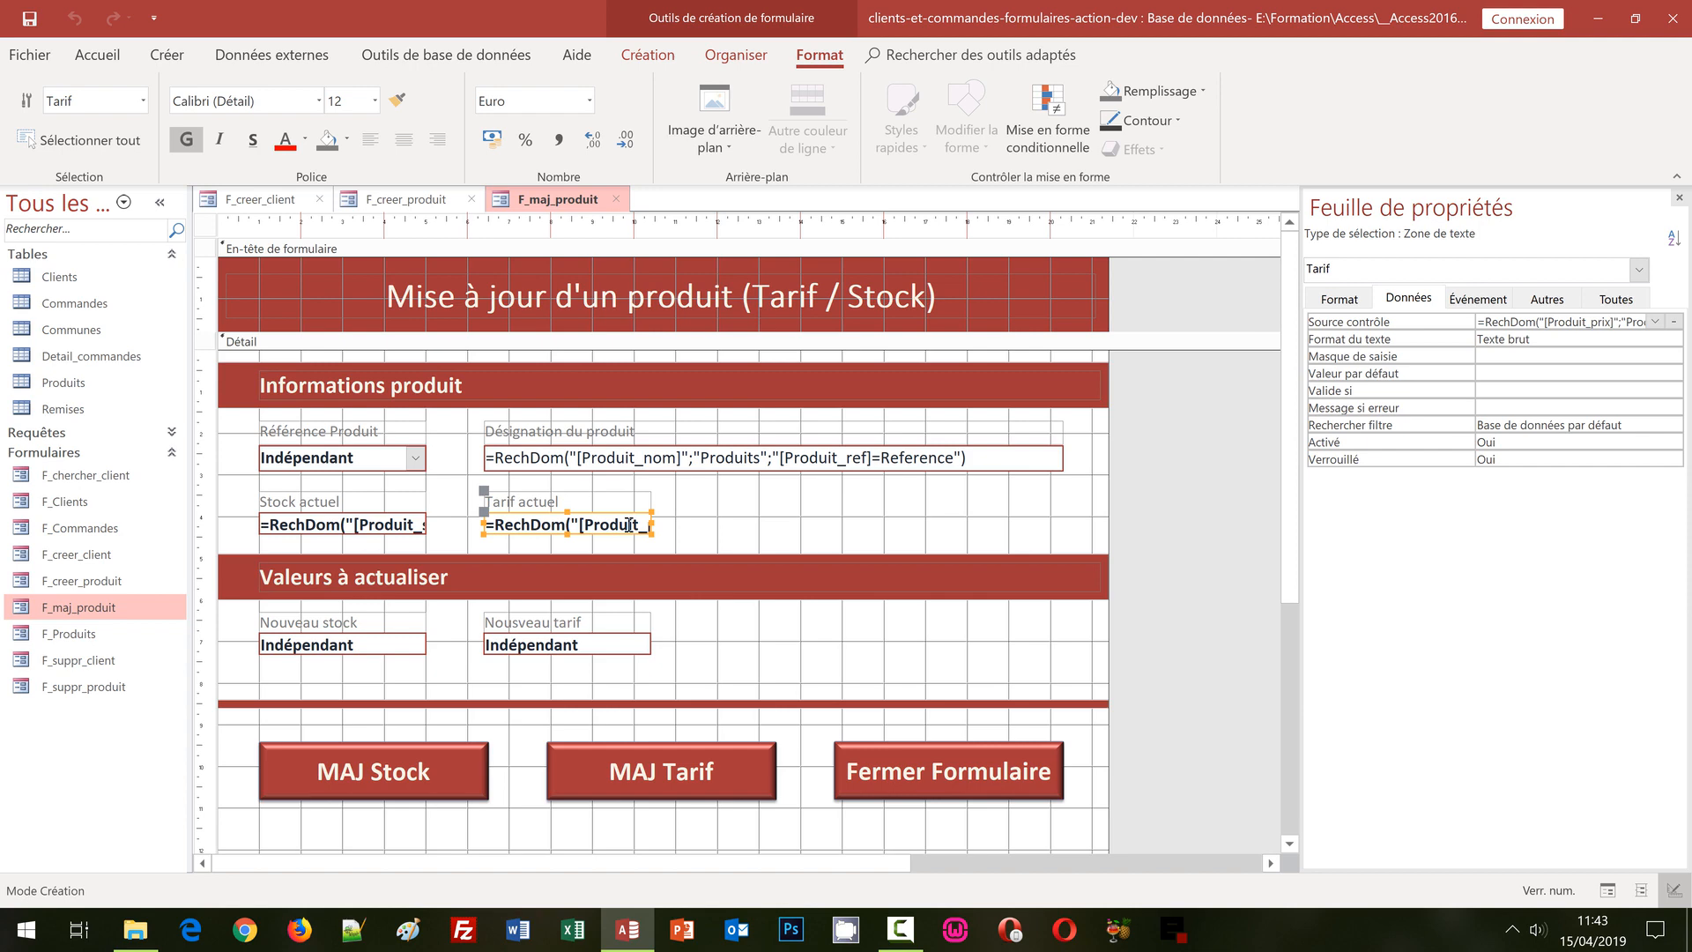
Check the control names of the MAJ Stock, MAJ Tarif and Fermer Formulaire buttons.
click(436, 769)
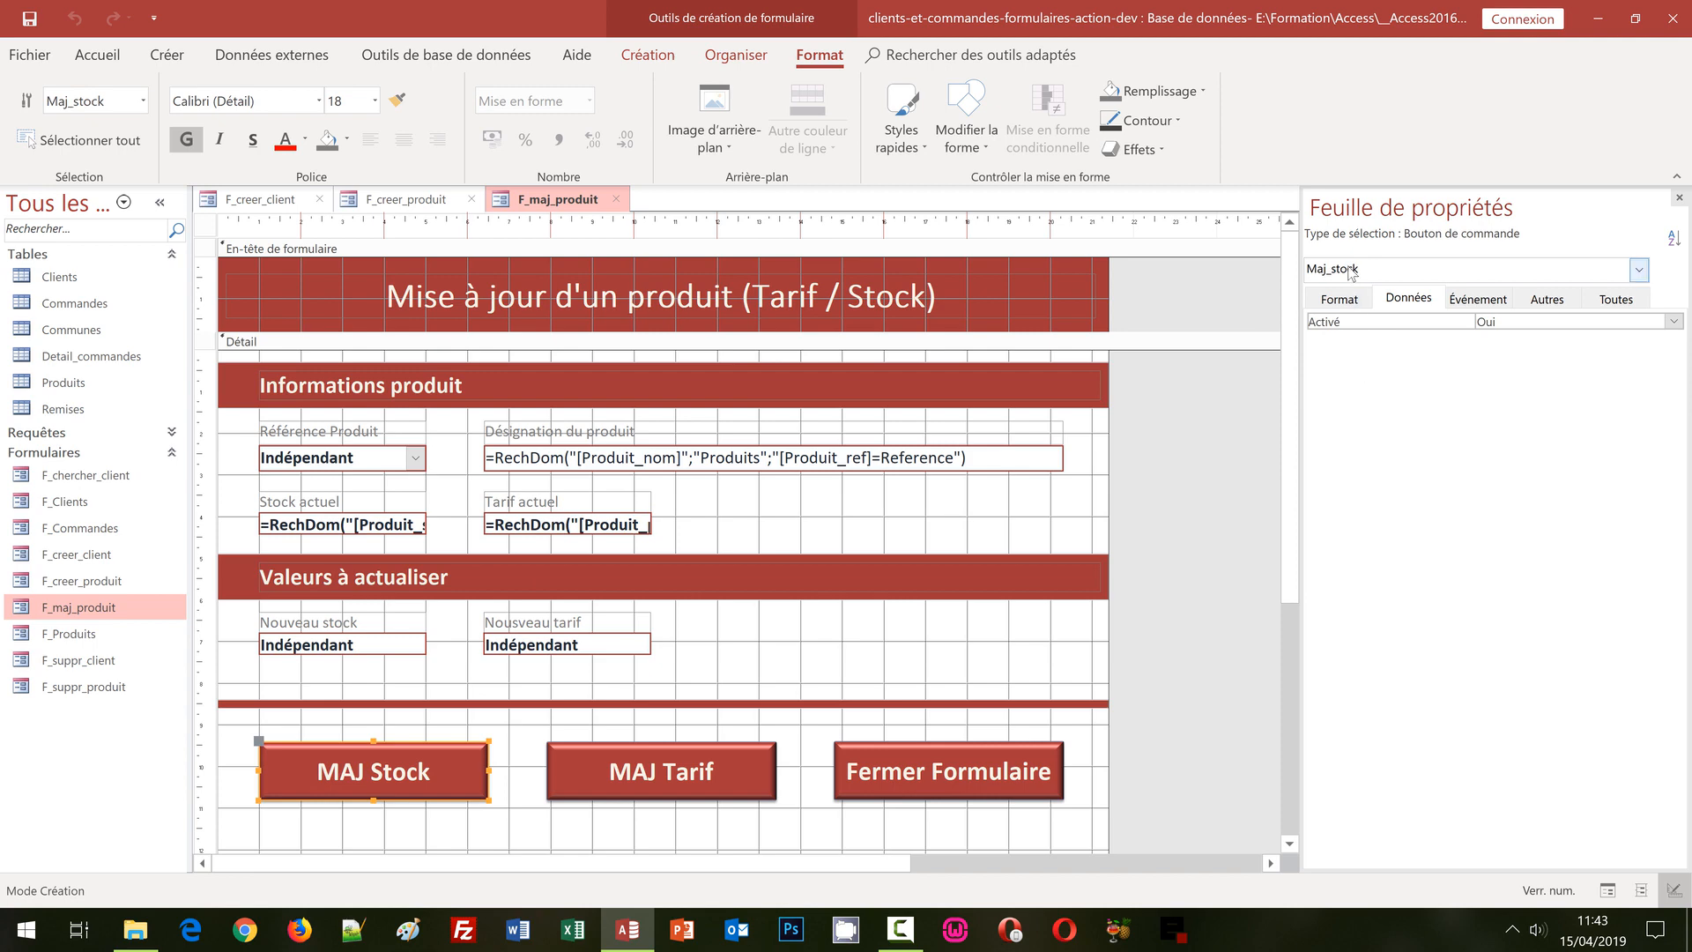
click(709, 772)
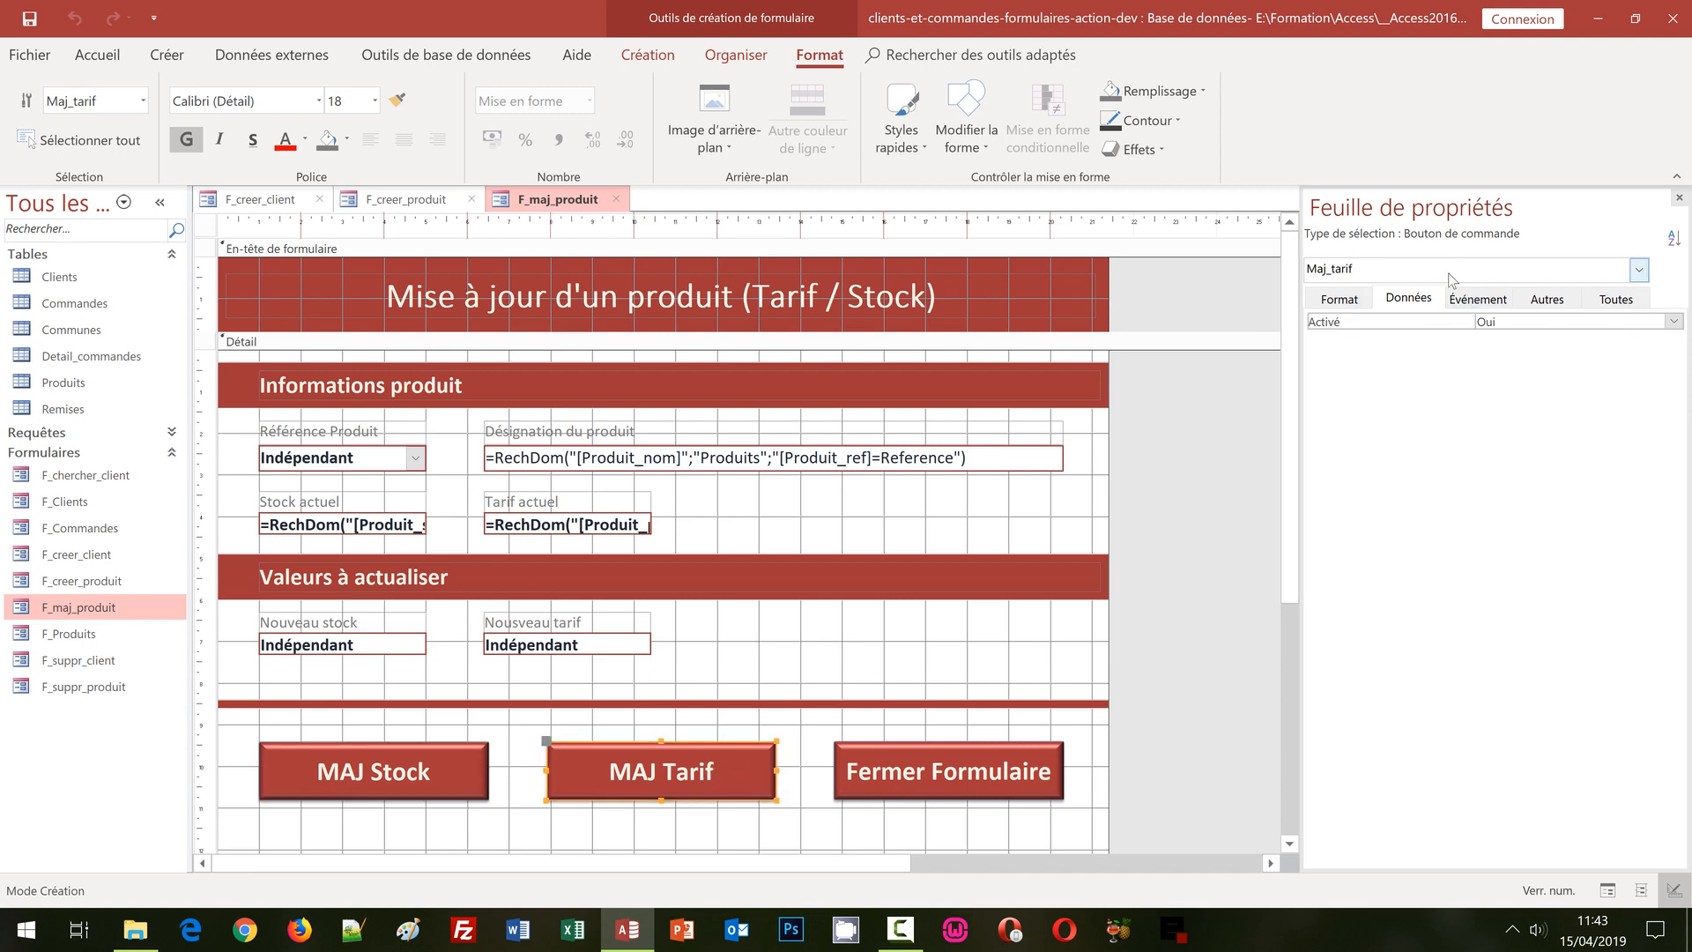
click(926, 770)
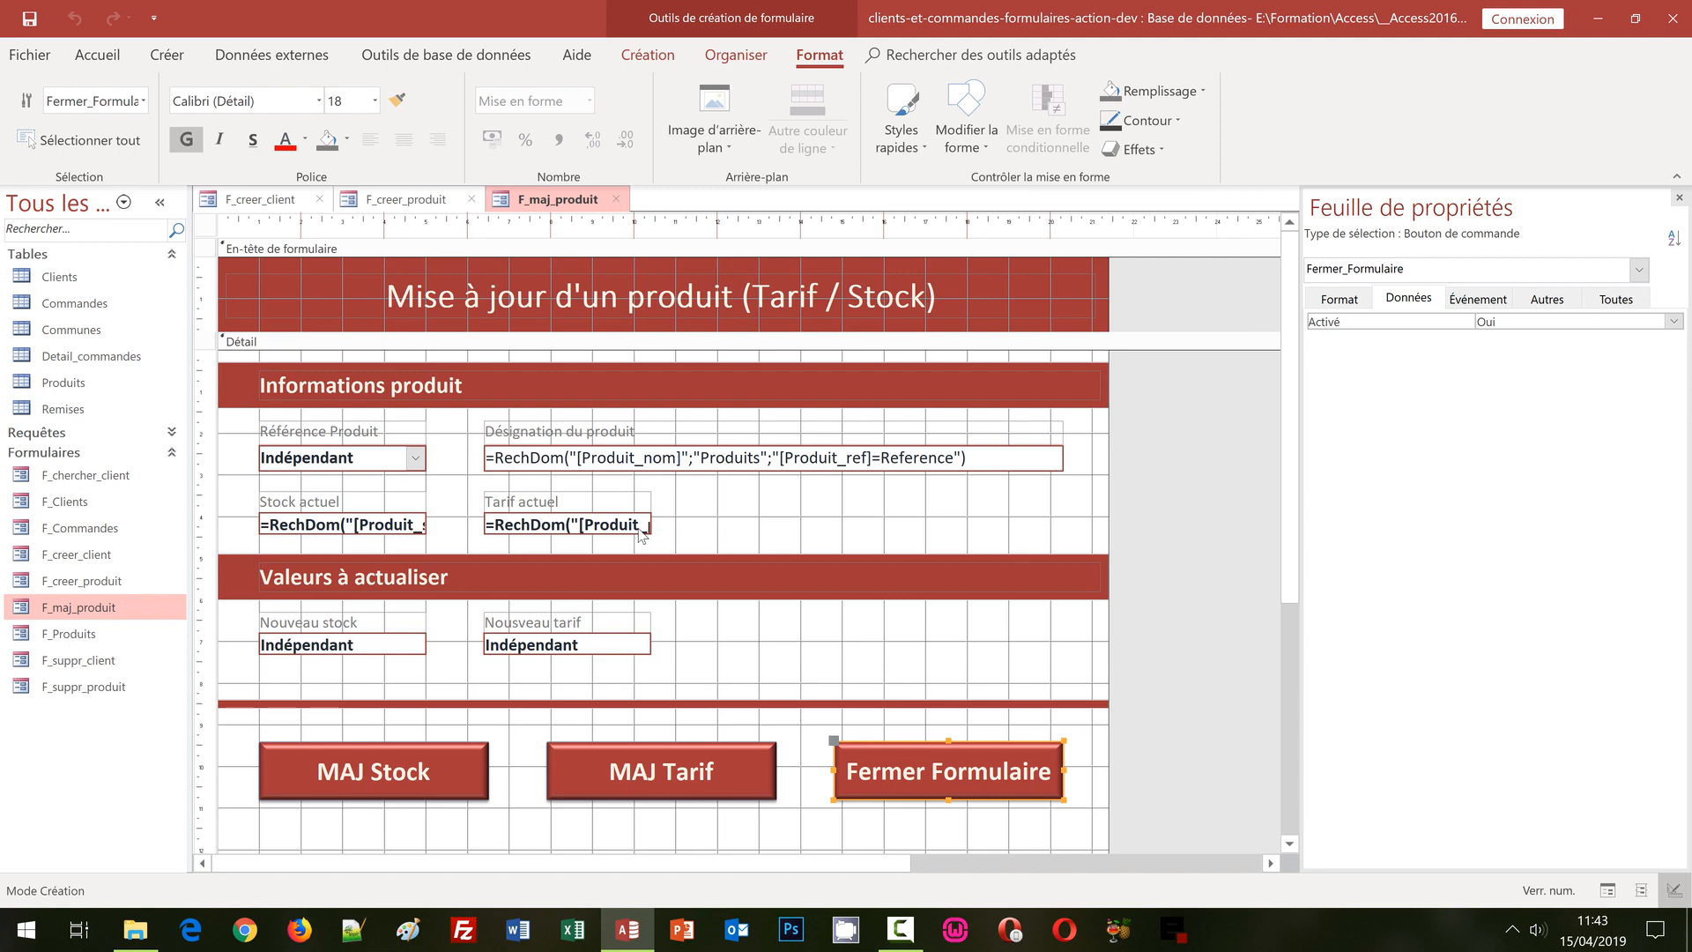
Open the F_suppr_produit form and display the choices in its product reference list.
double_click(69, 687)
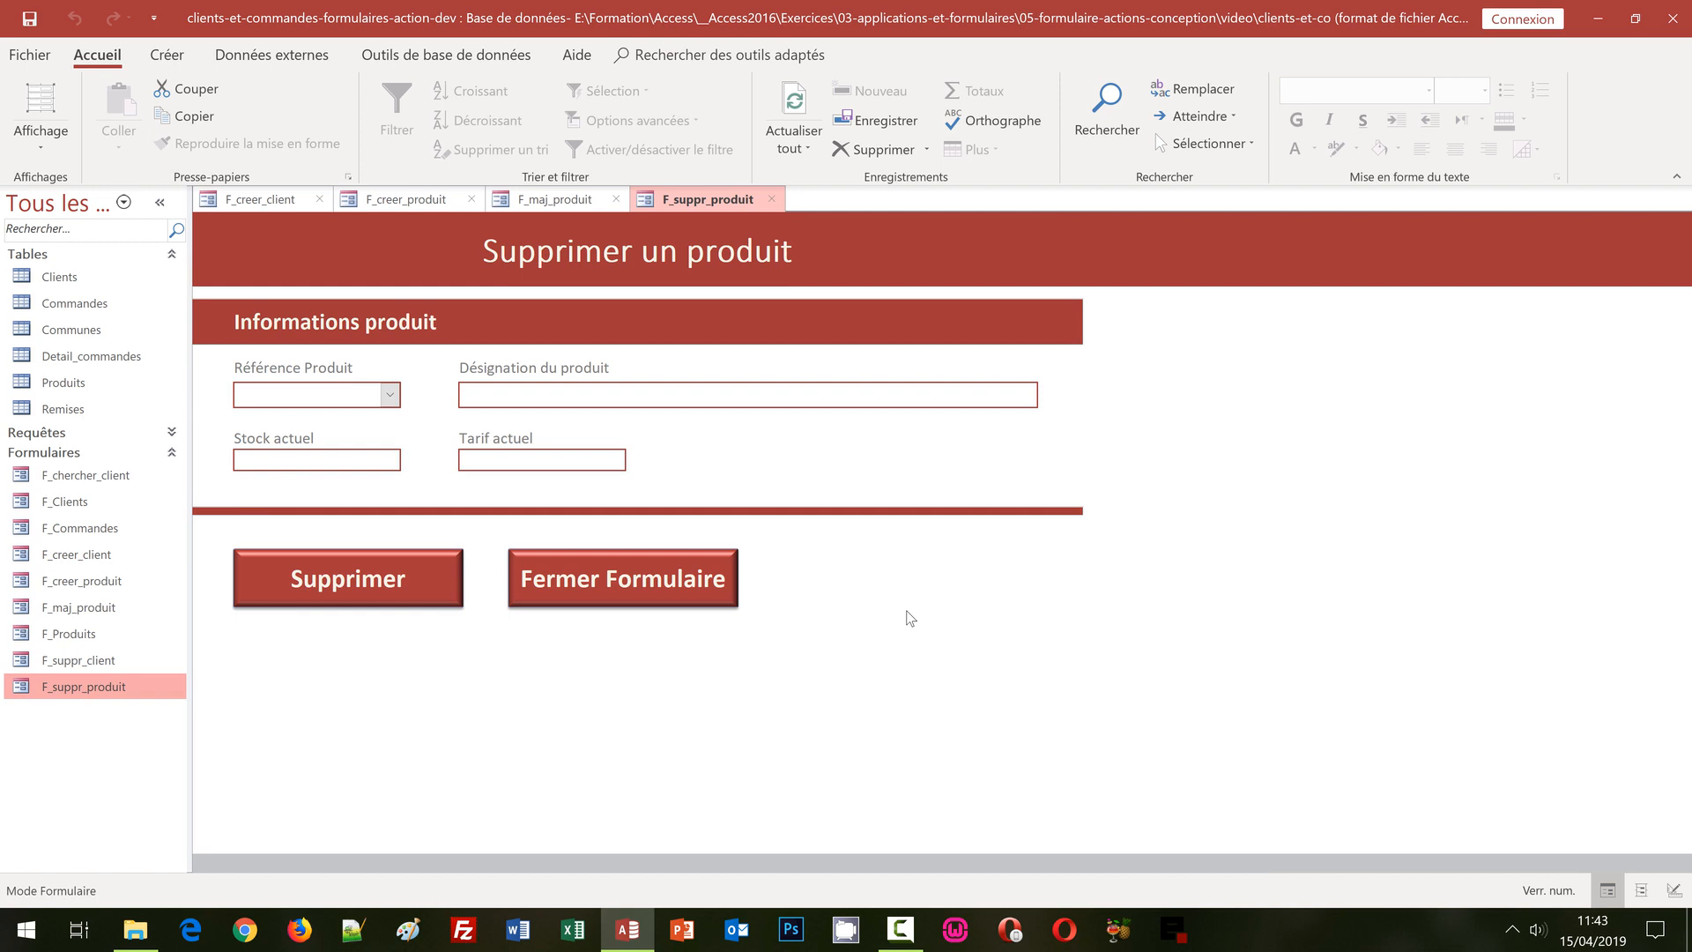
click(393, 397)
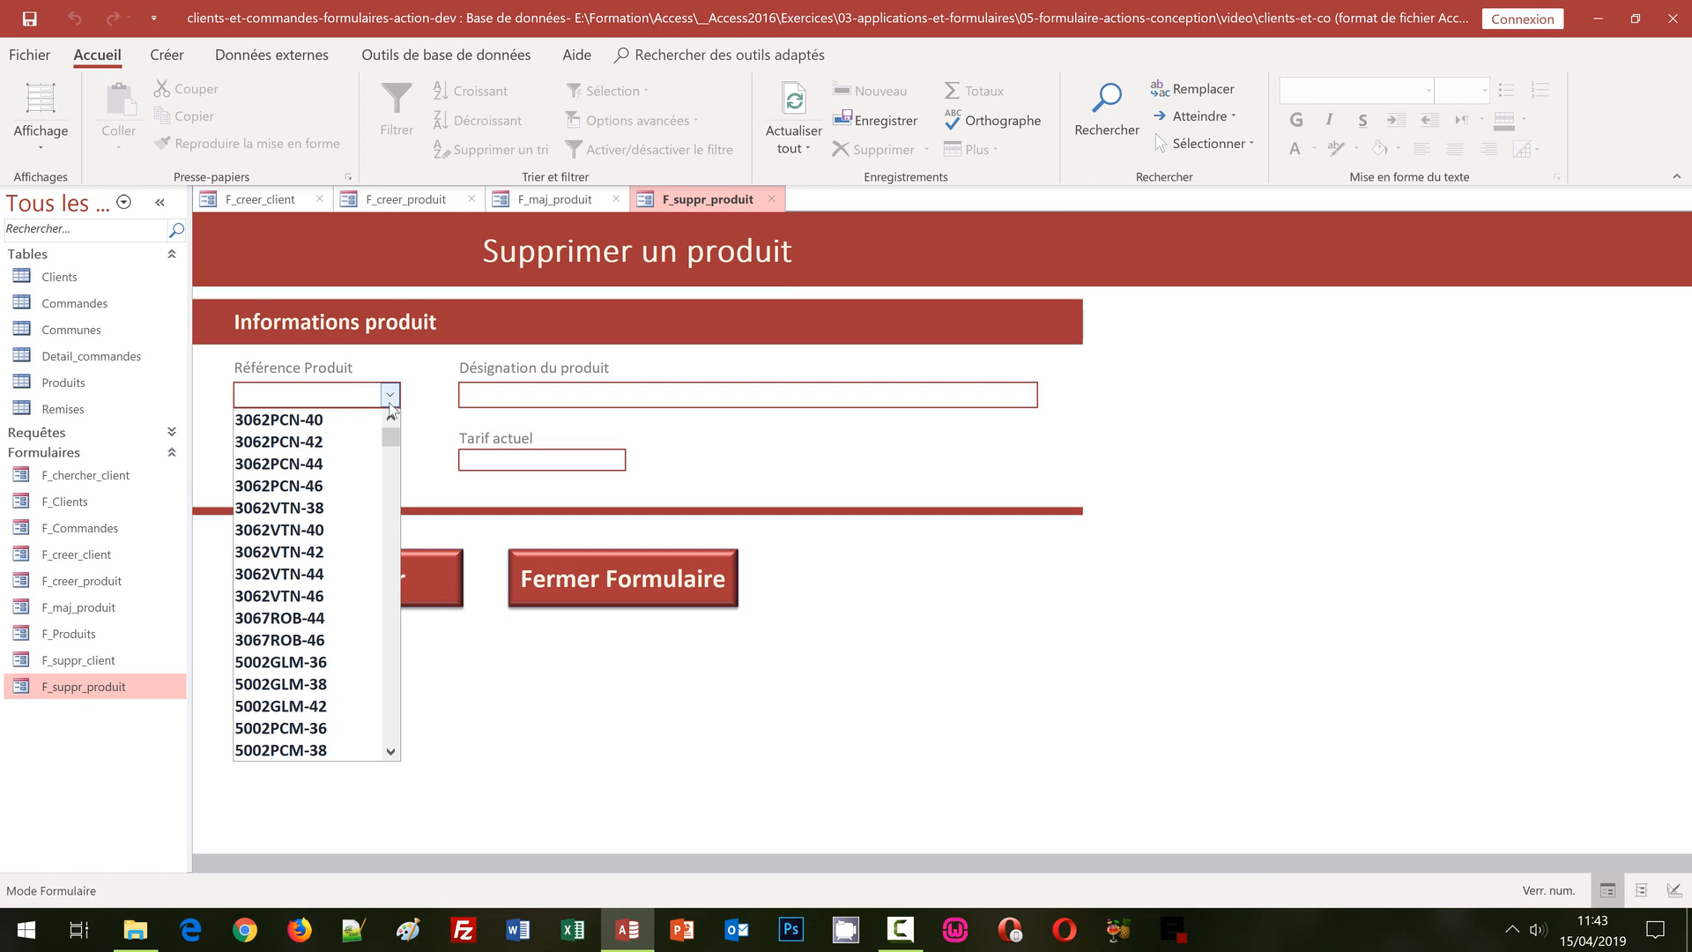
Open the F_suppr_client form and display the choices in its client identifier list.
click(79, 663)
double_click(80, 662)
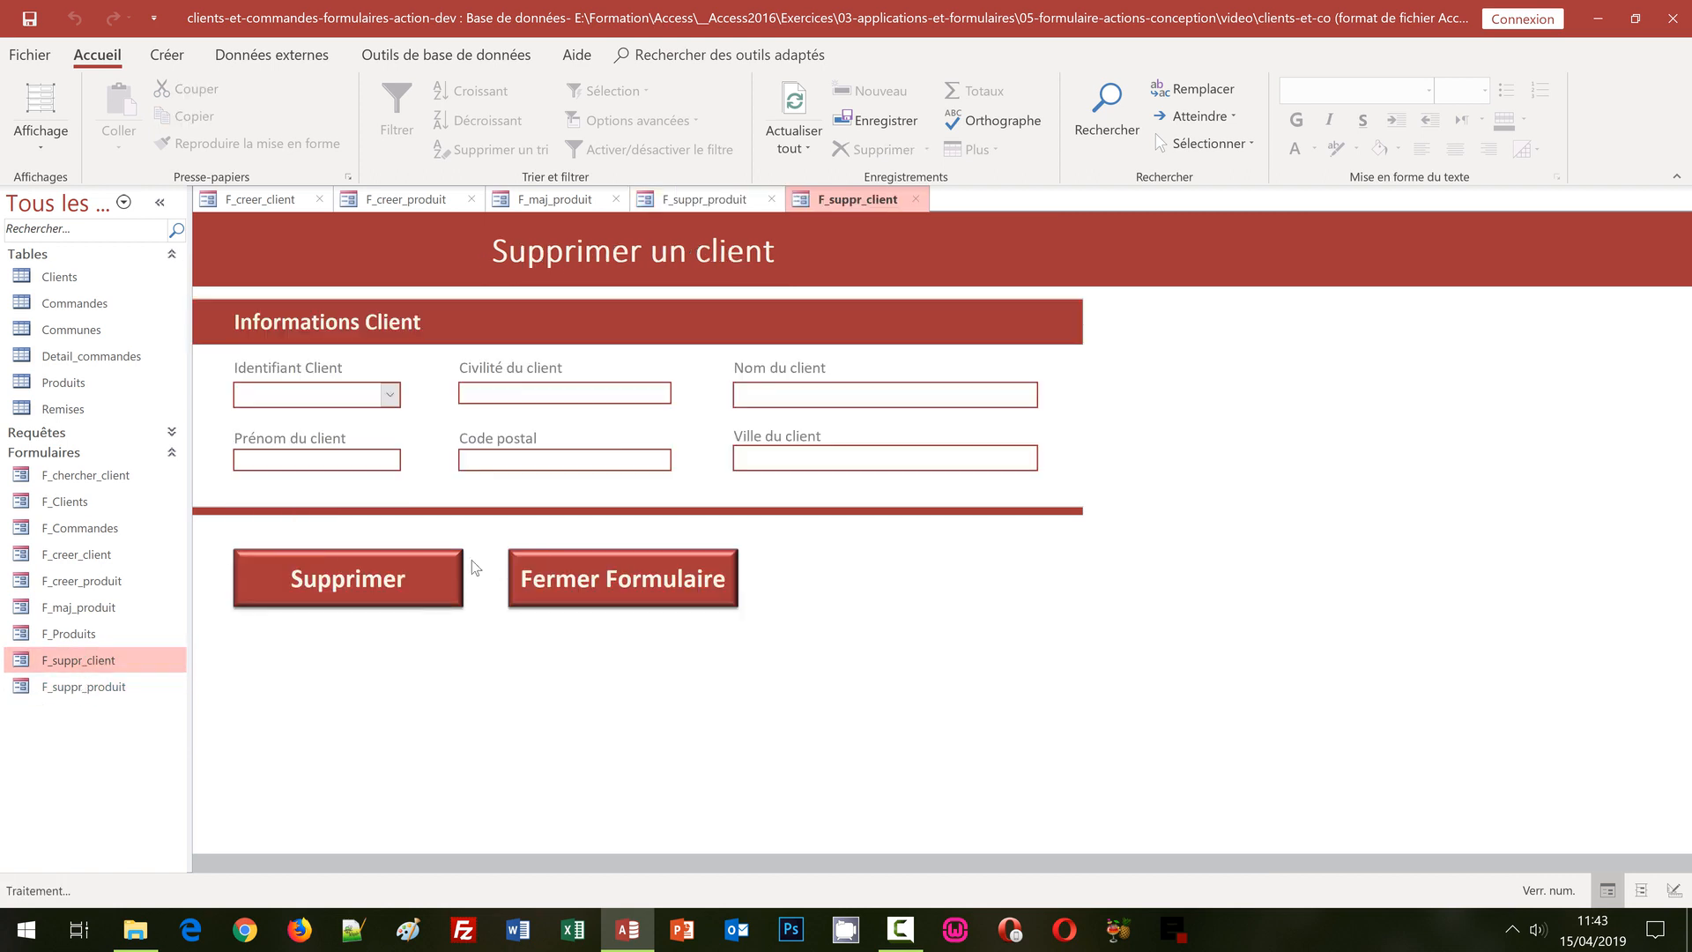
click(390, 397)
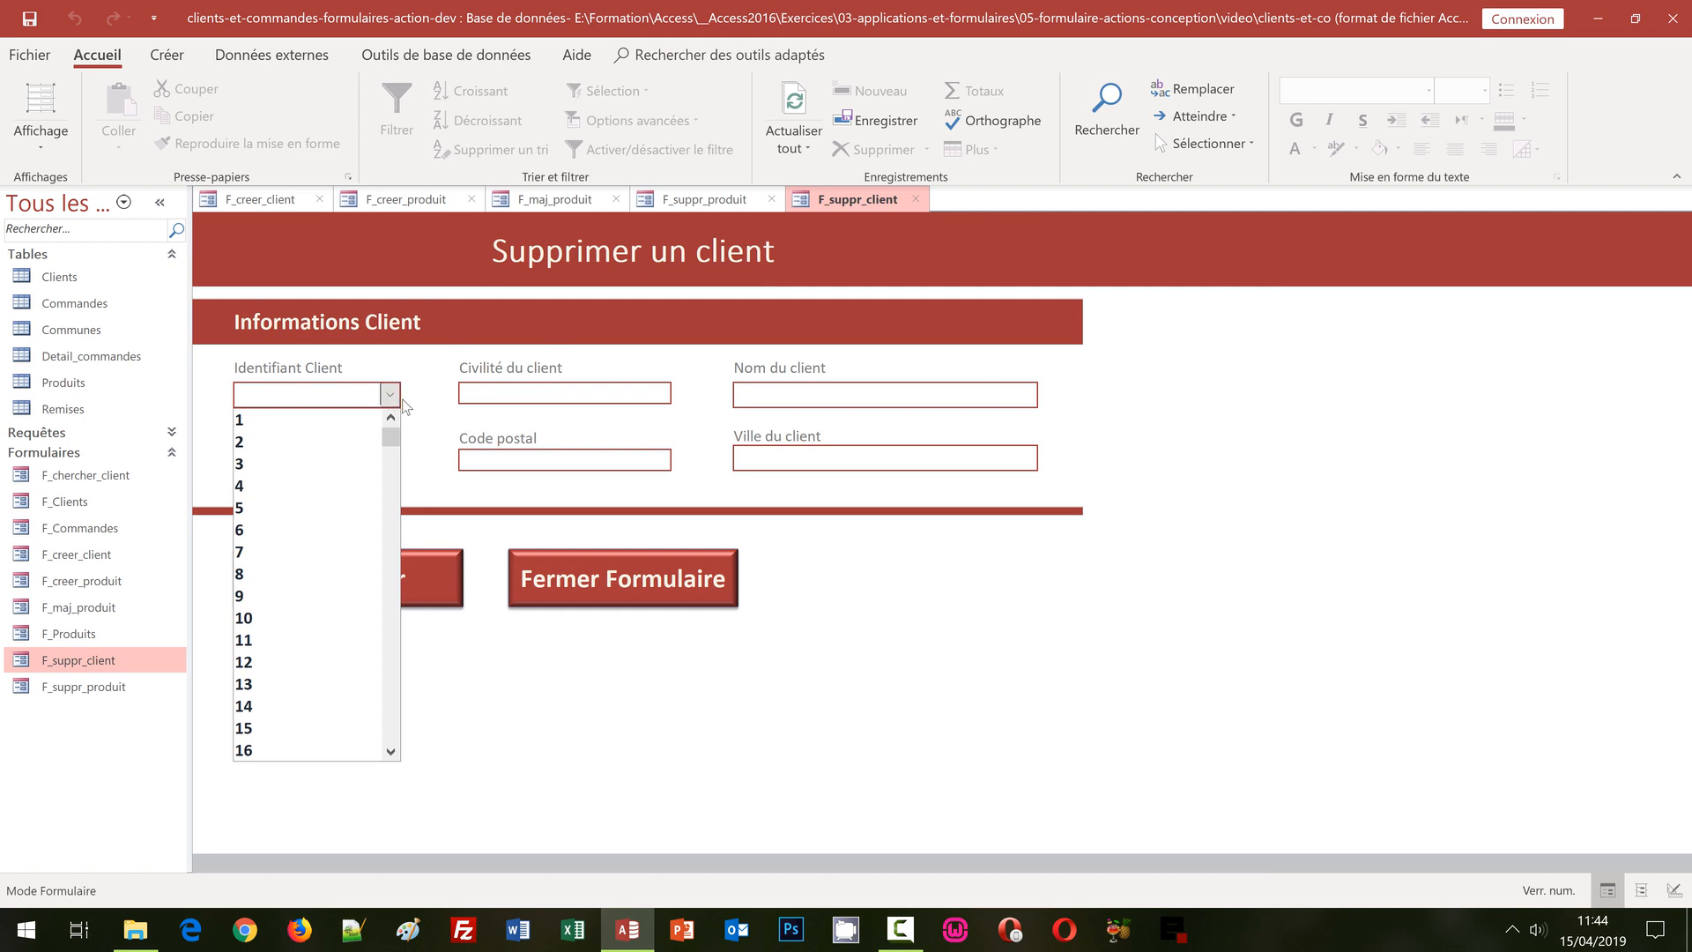
Switch F_suppr_client and F_suppr_produit to Design view and check the data properties of the product designation text box.
click(44, 153)
click(75, 275)
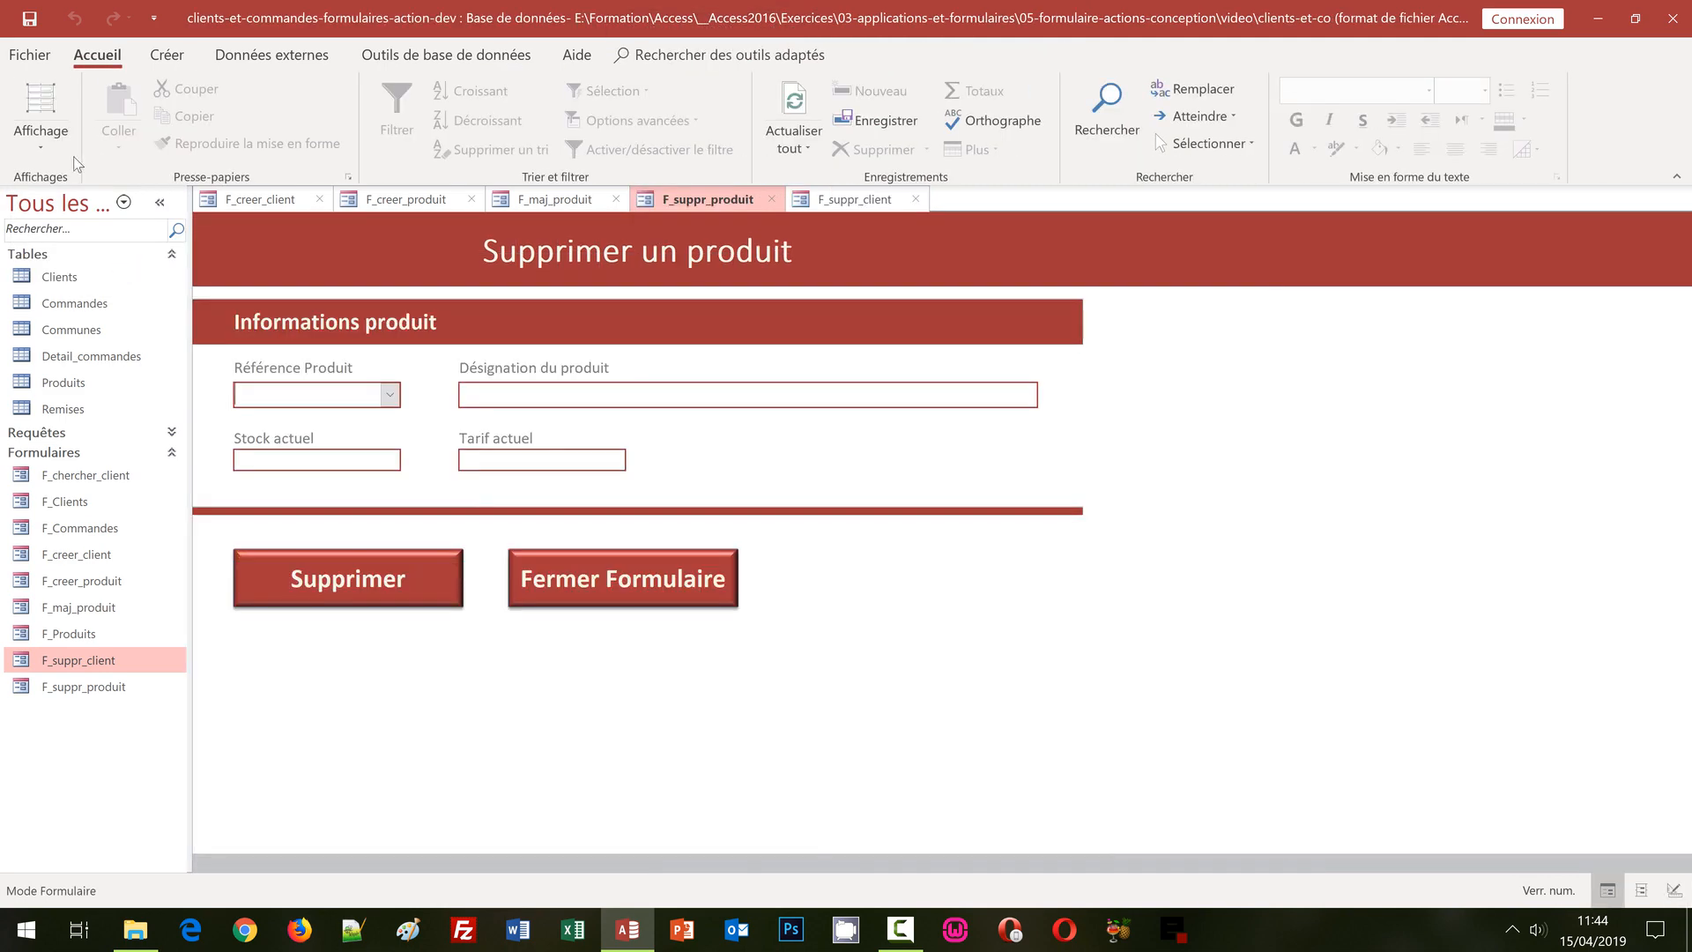
click(76, 158)
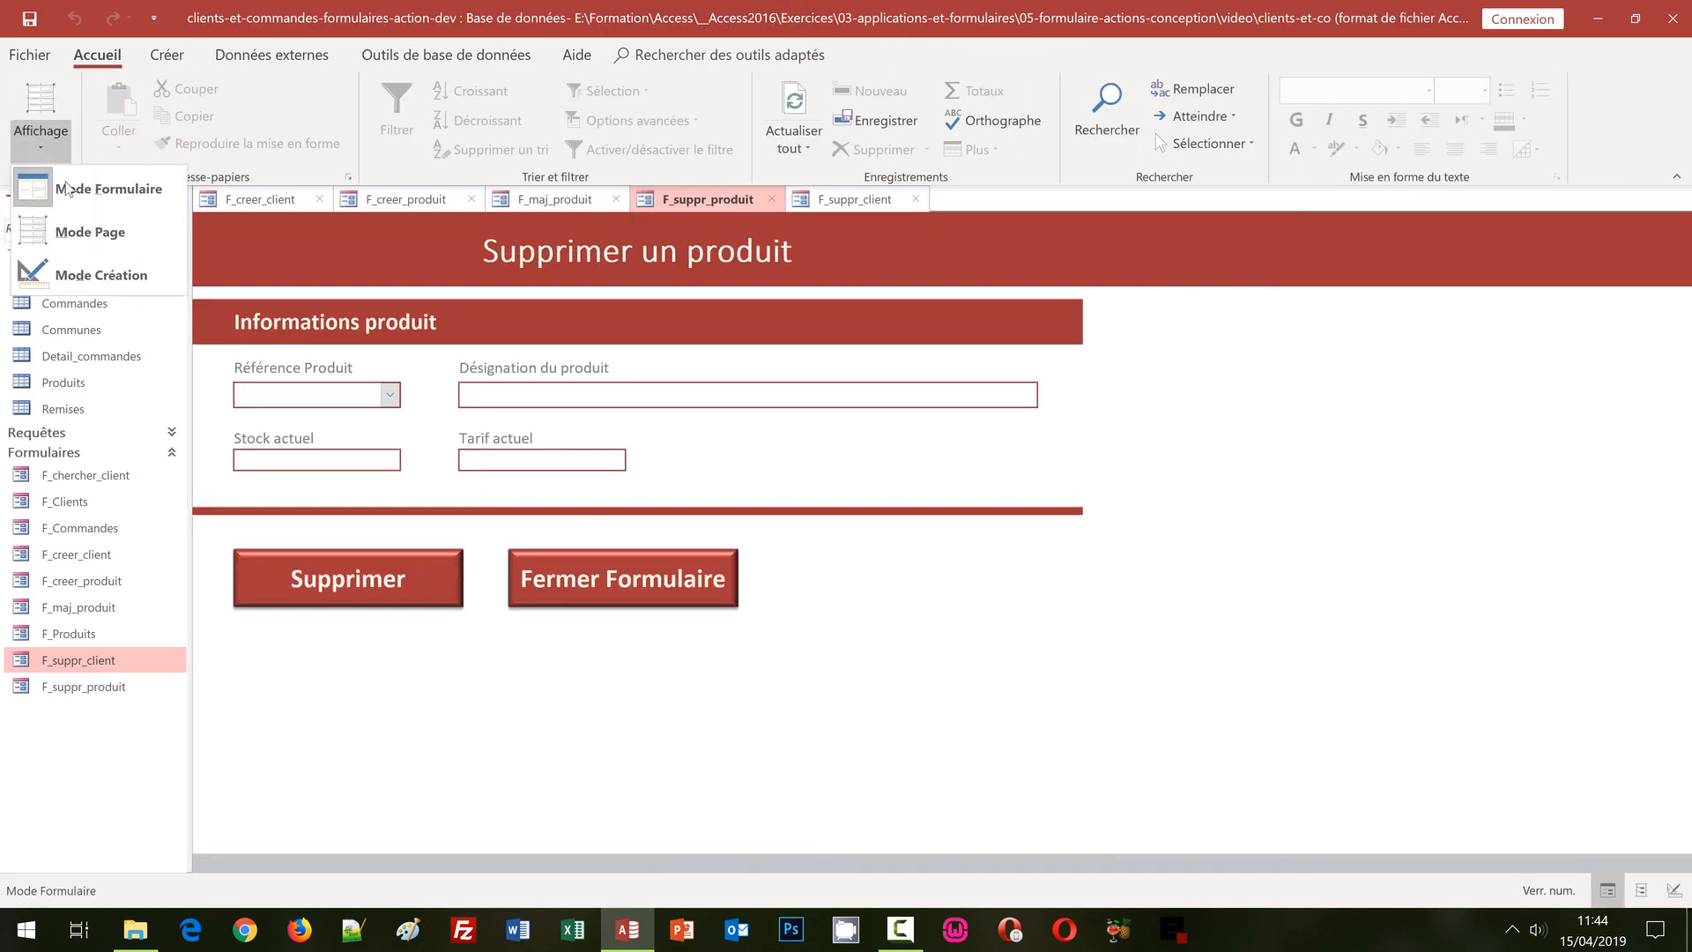
click(88, 283)
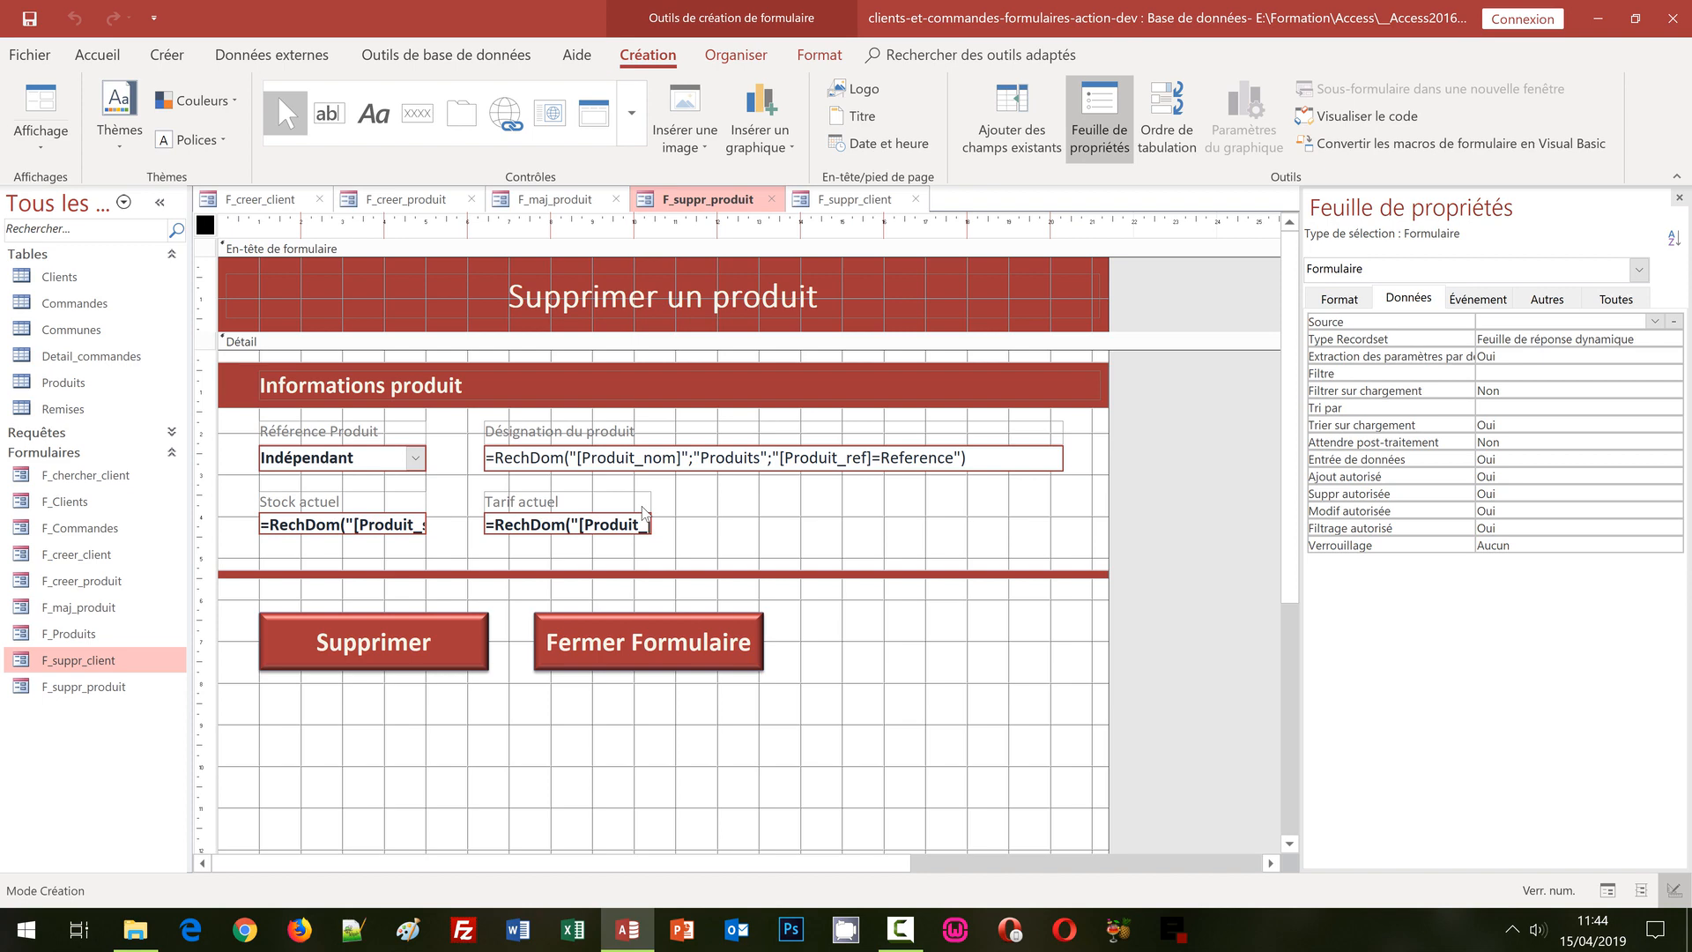
click(592, 467)
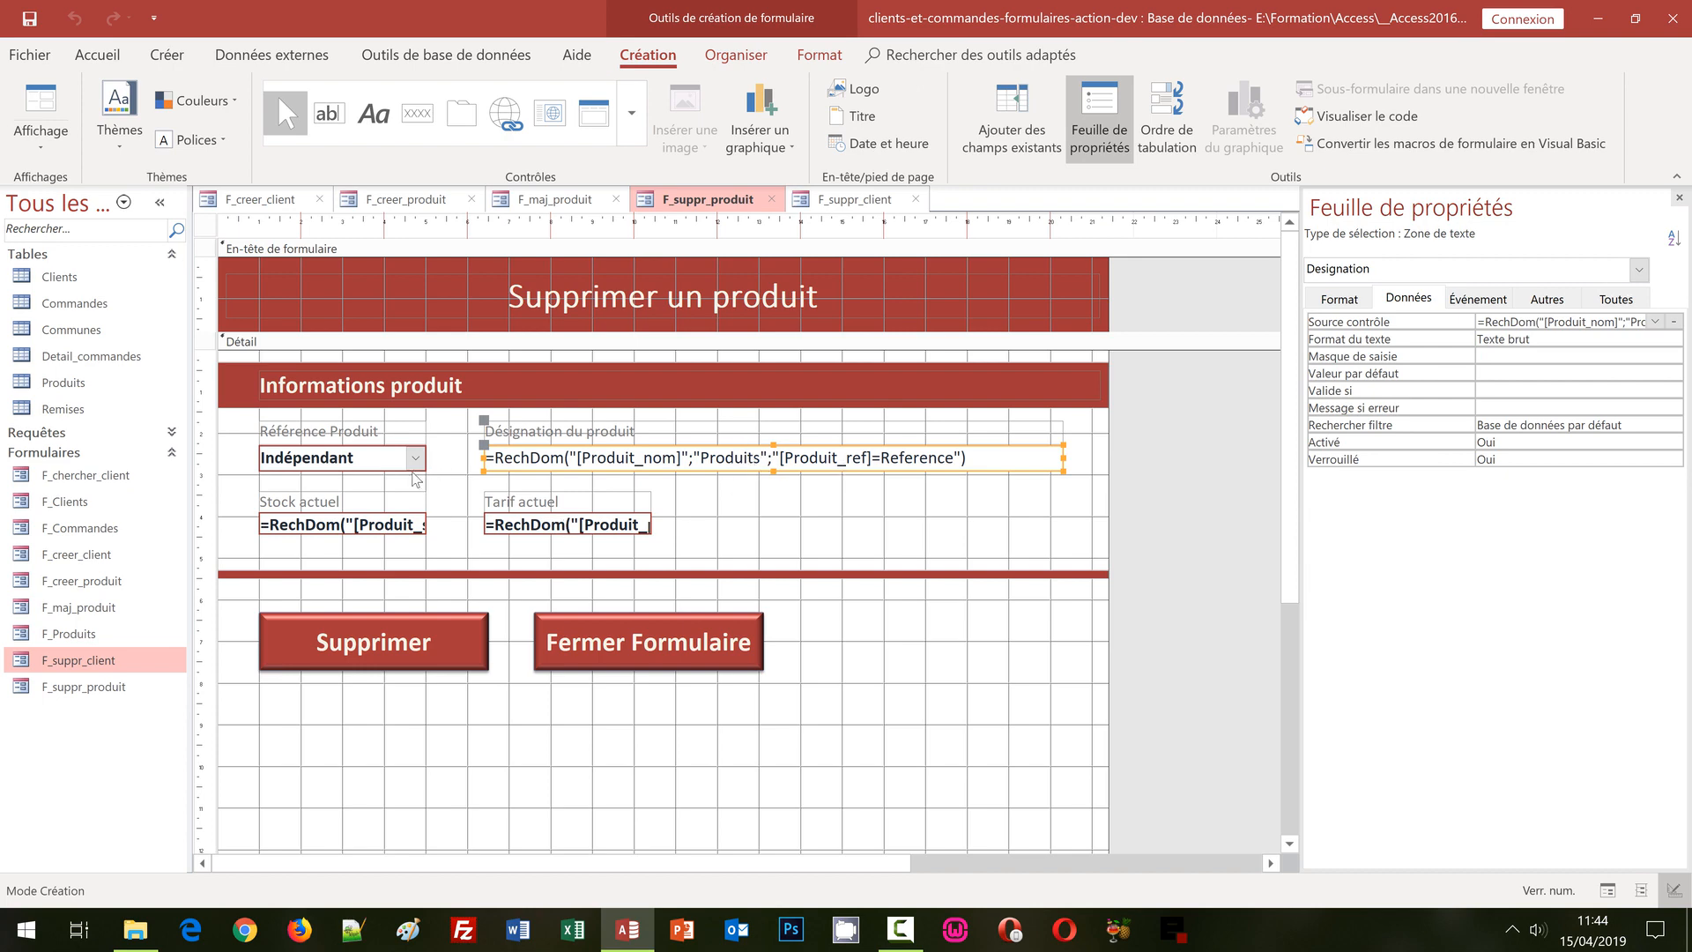
Review the names and data properties of the identifier, title, last name, first name, postal code and city controls in F_suppr_client.
click(857, 200)
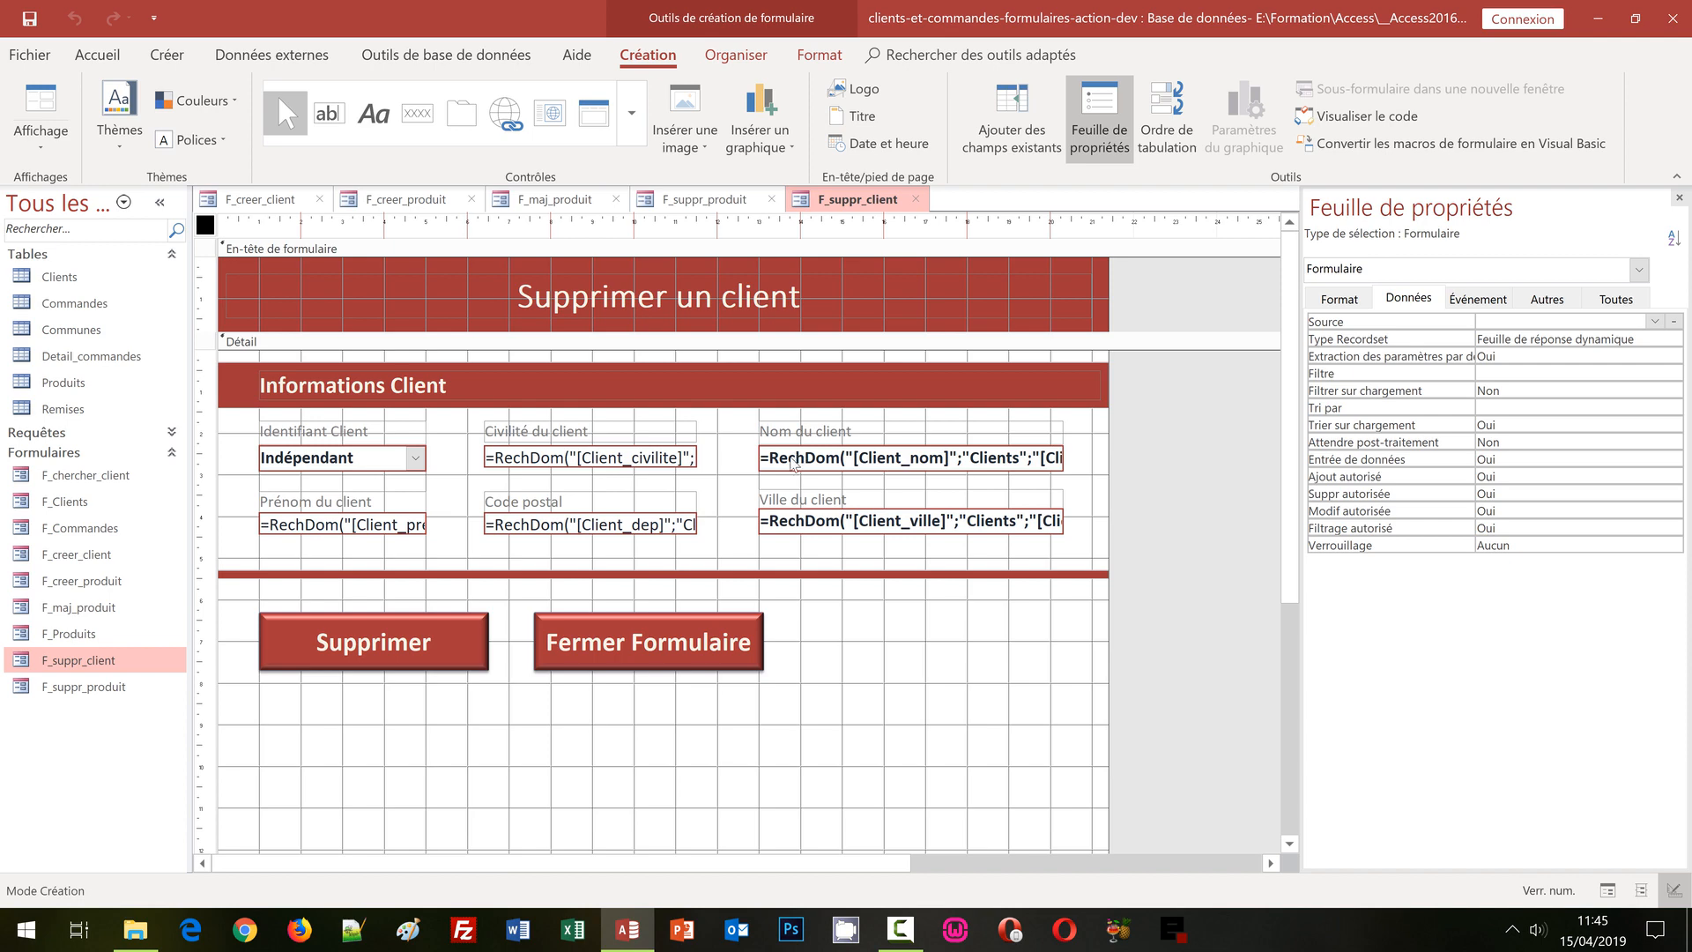
click(382, 460)
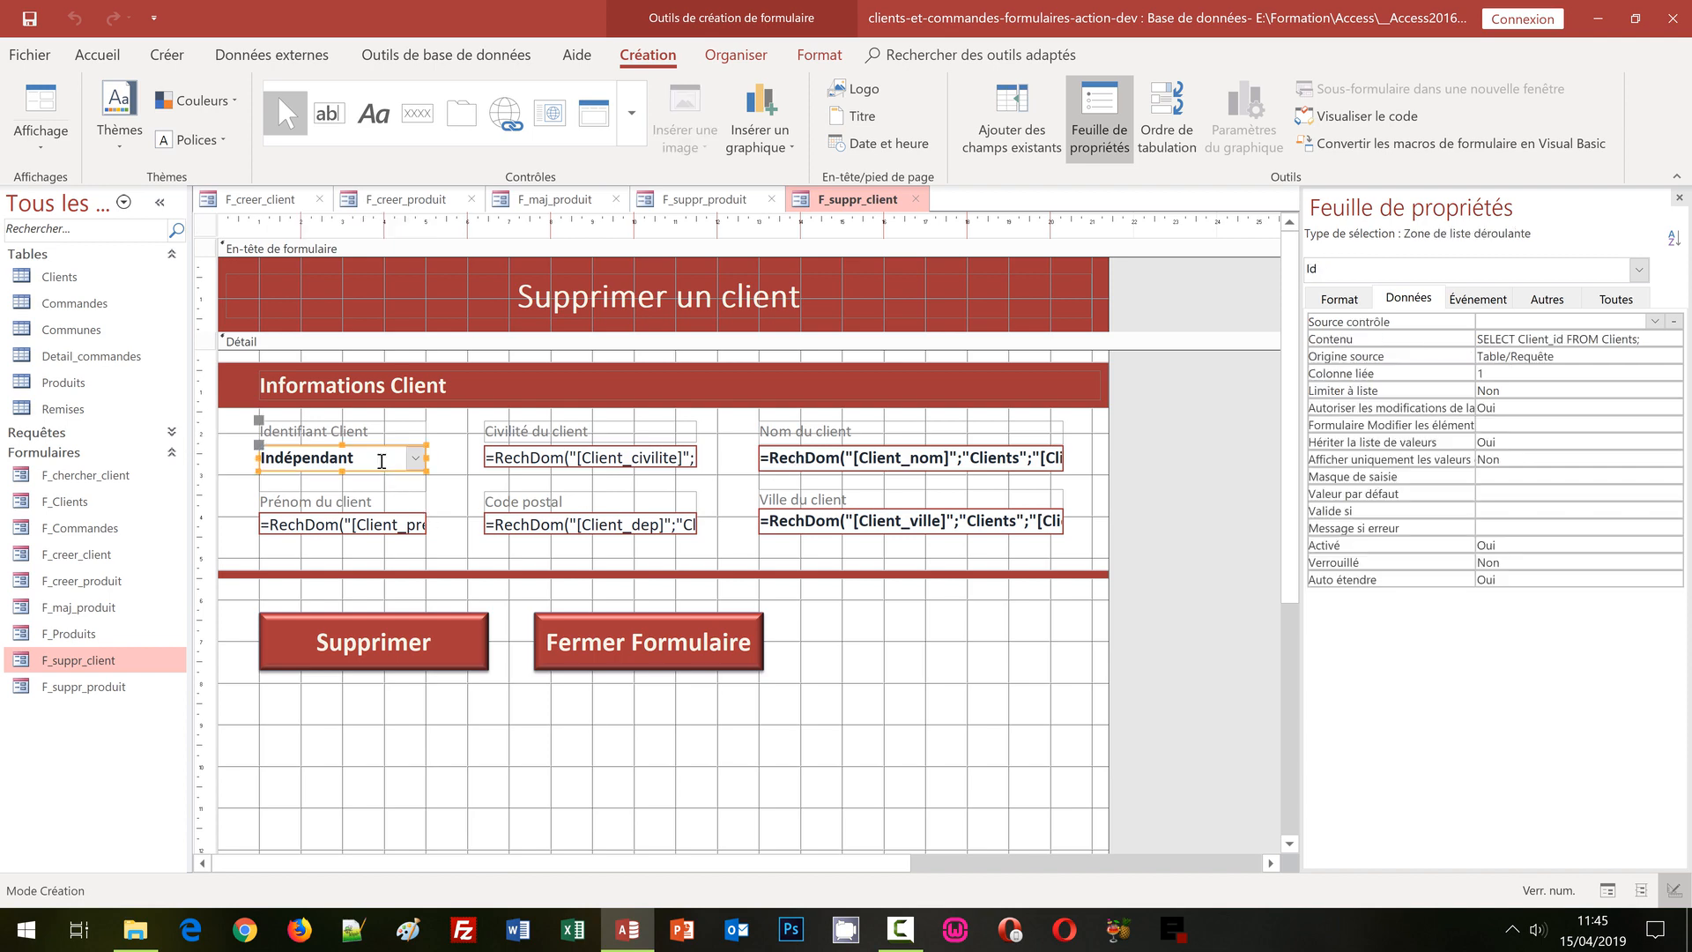
click(648, 454)
click(833, 457)
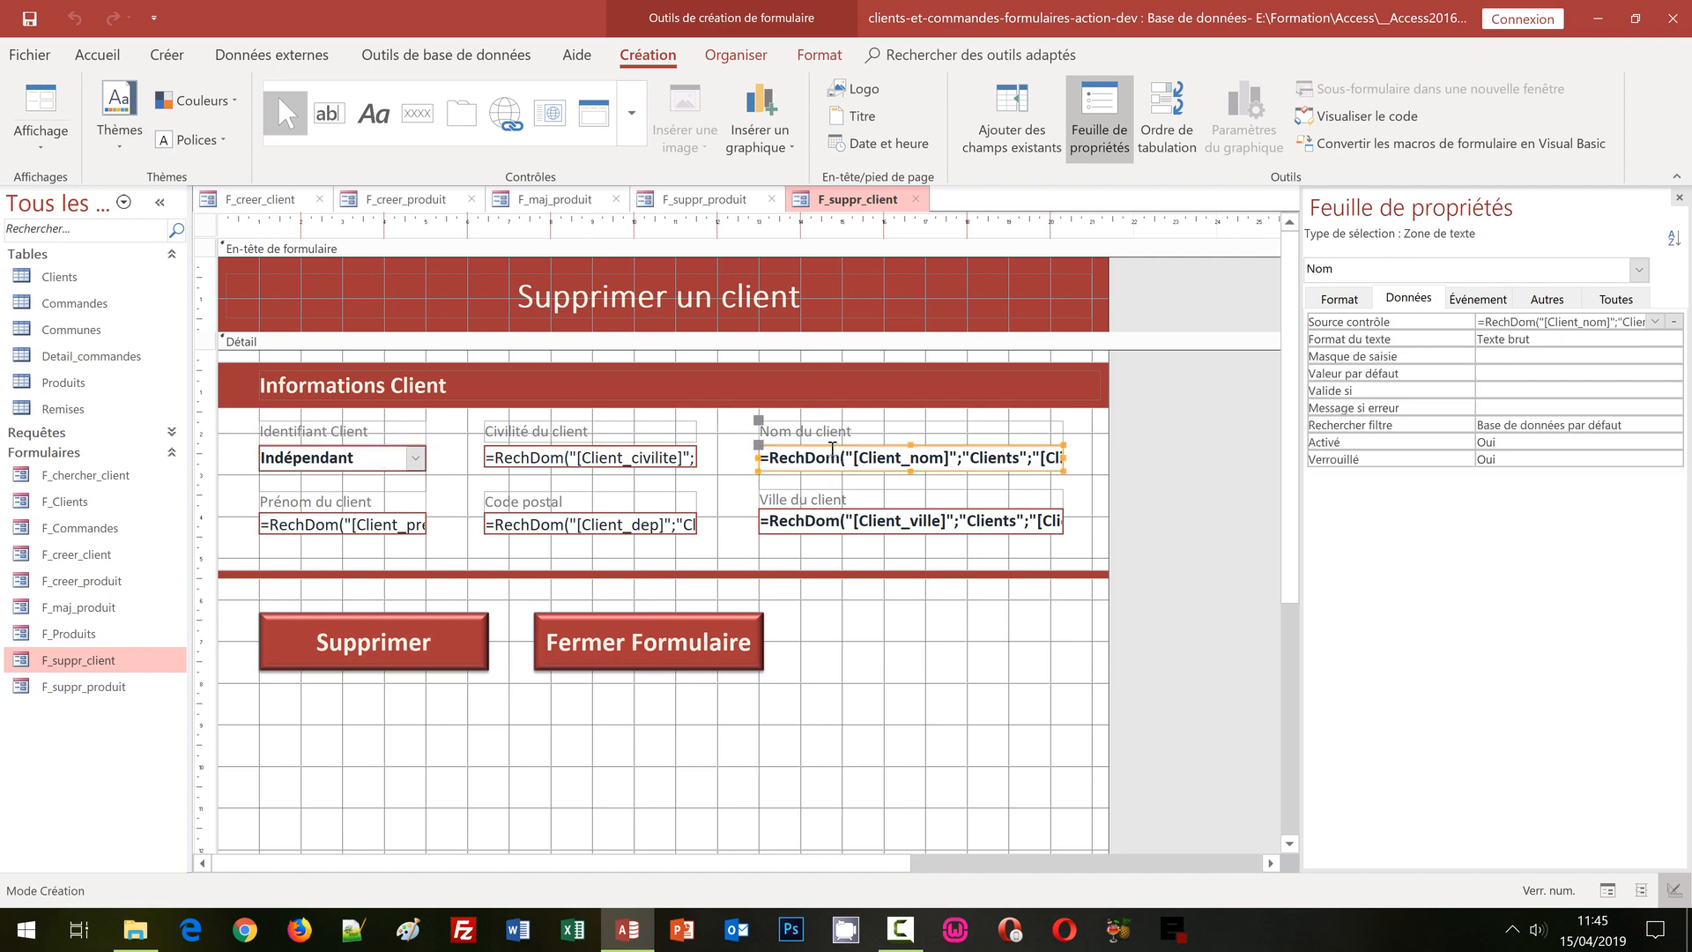
click(363, 527)
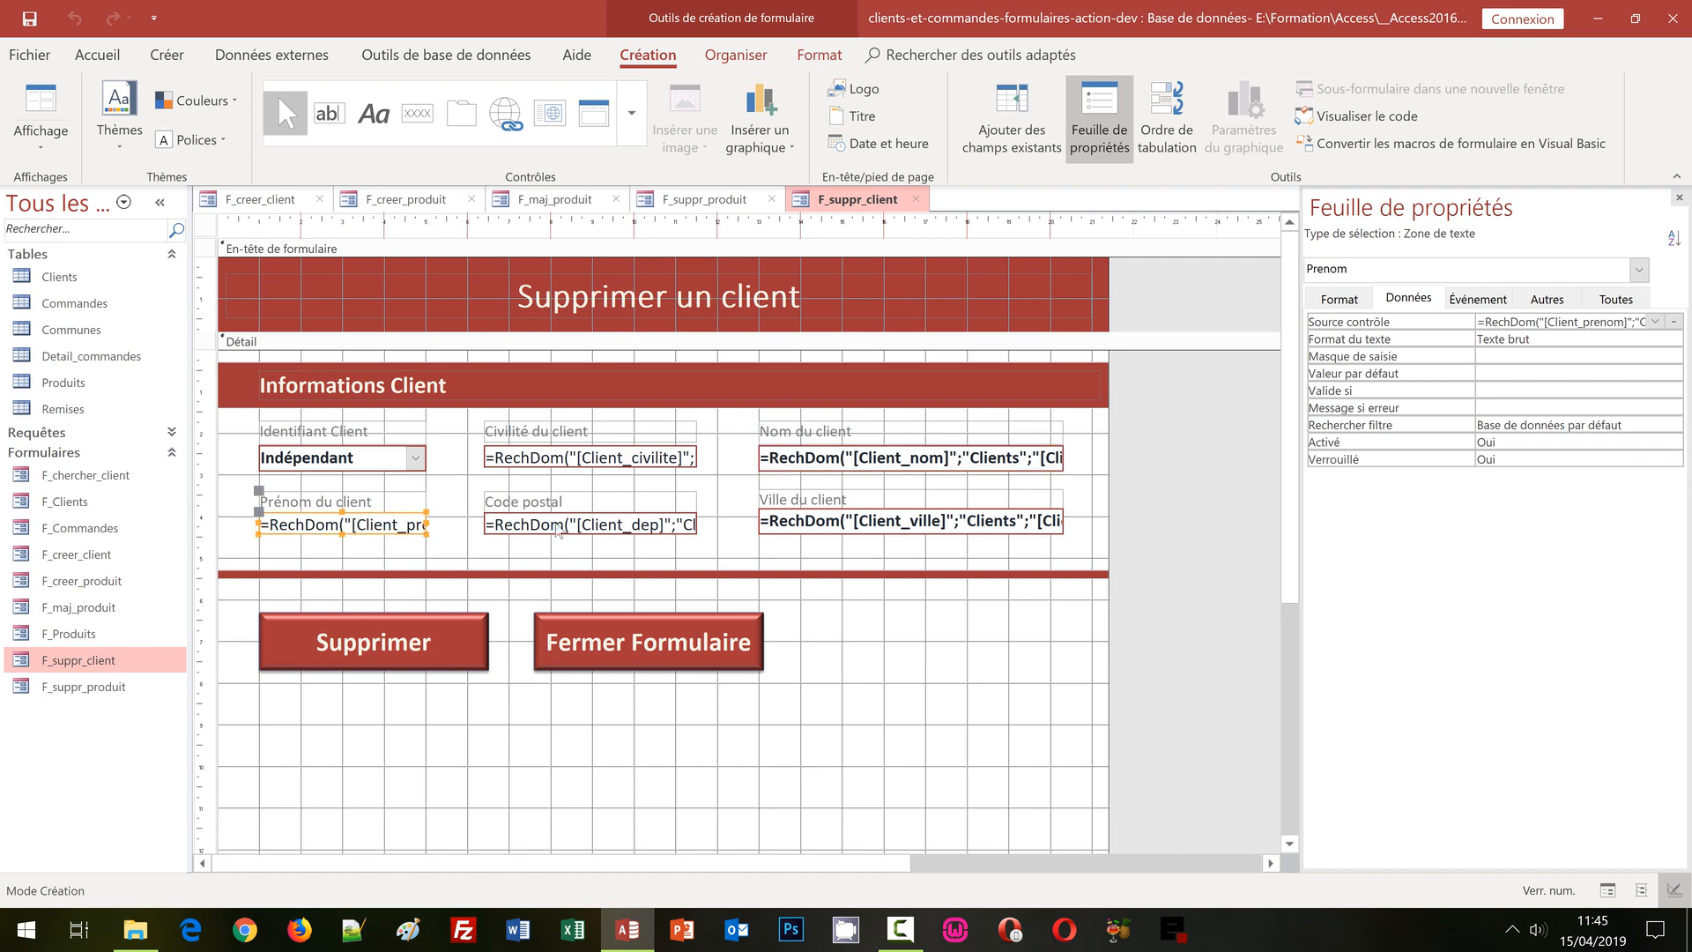
click(597, 531)
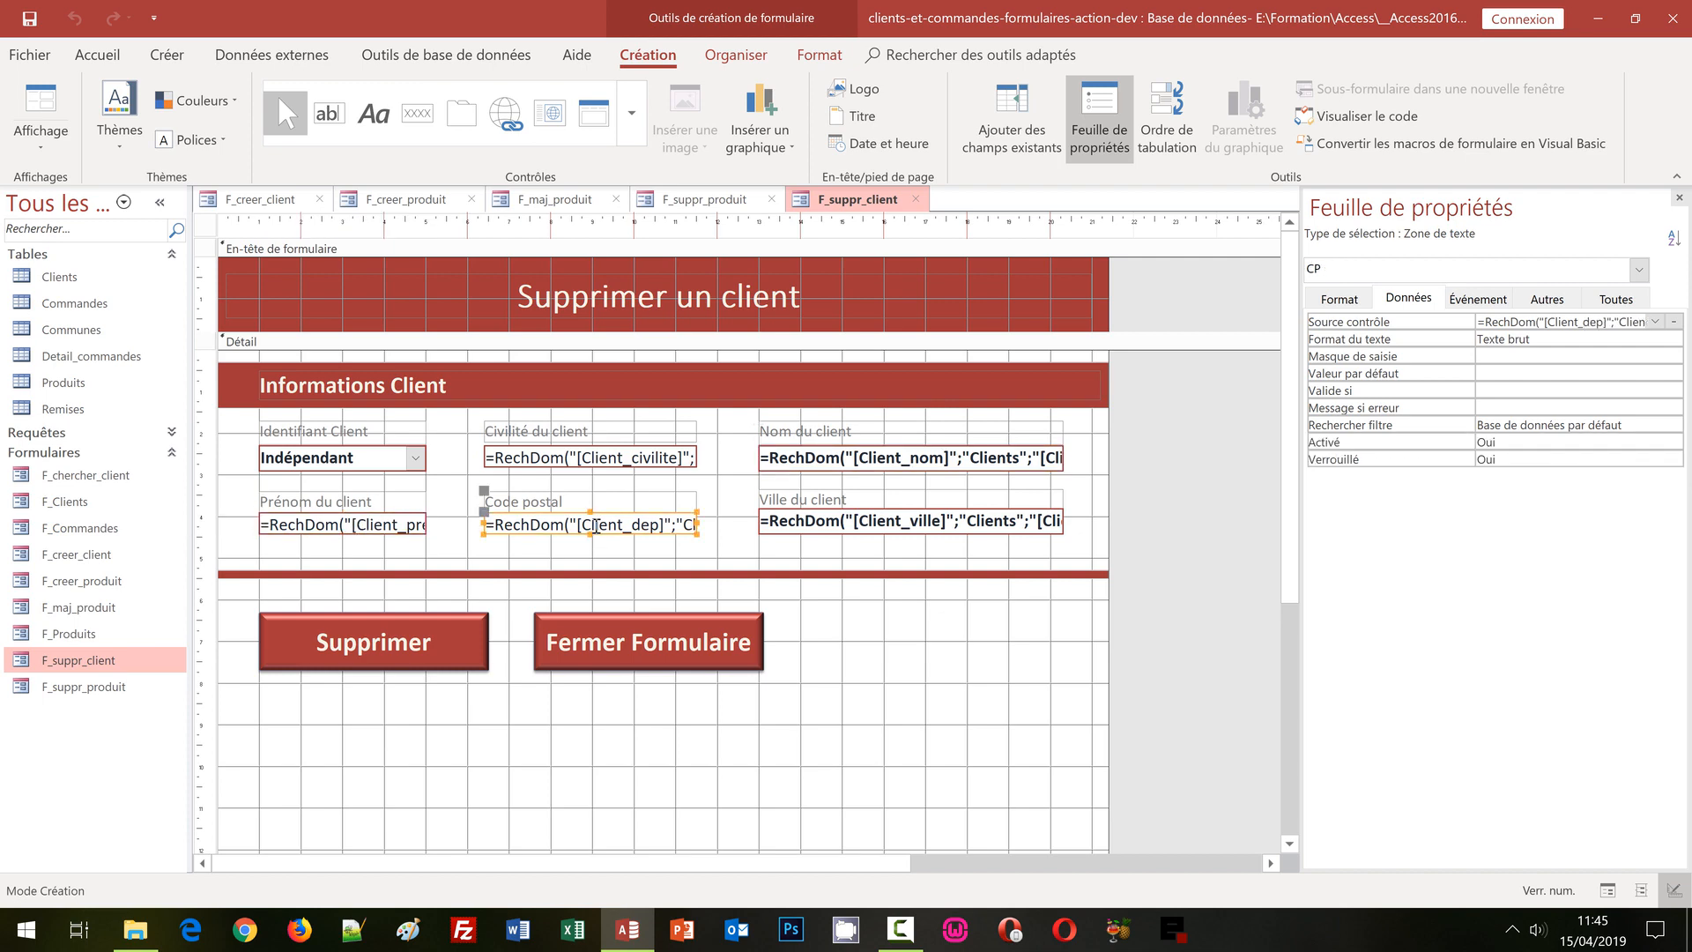
click(815, 519)
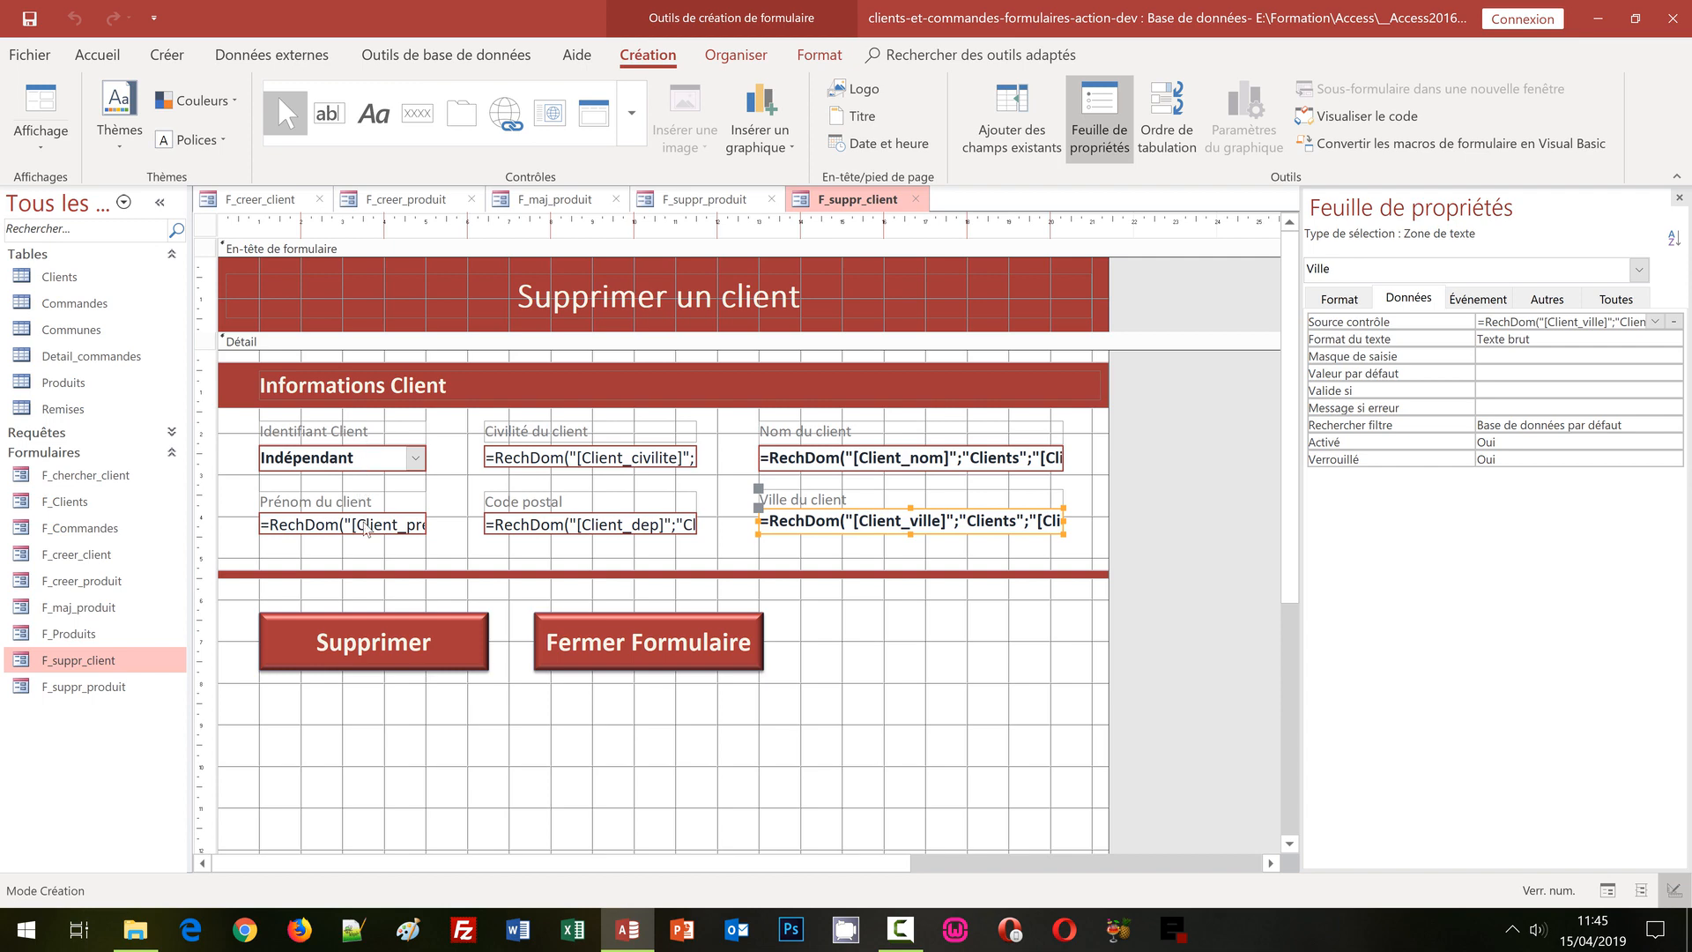
Check the control names of the Supprimer and Fermer Formulaire buttons in F_suppr_client and in F_suppr_produit.
click(401, 637)
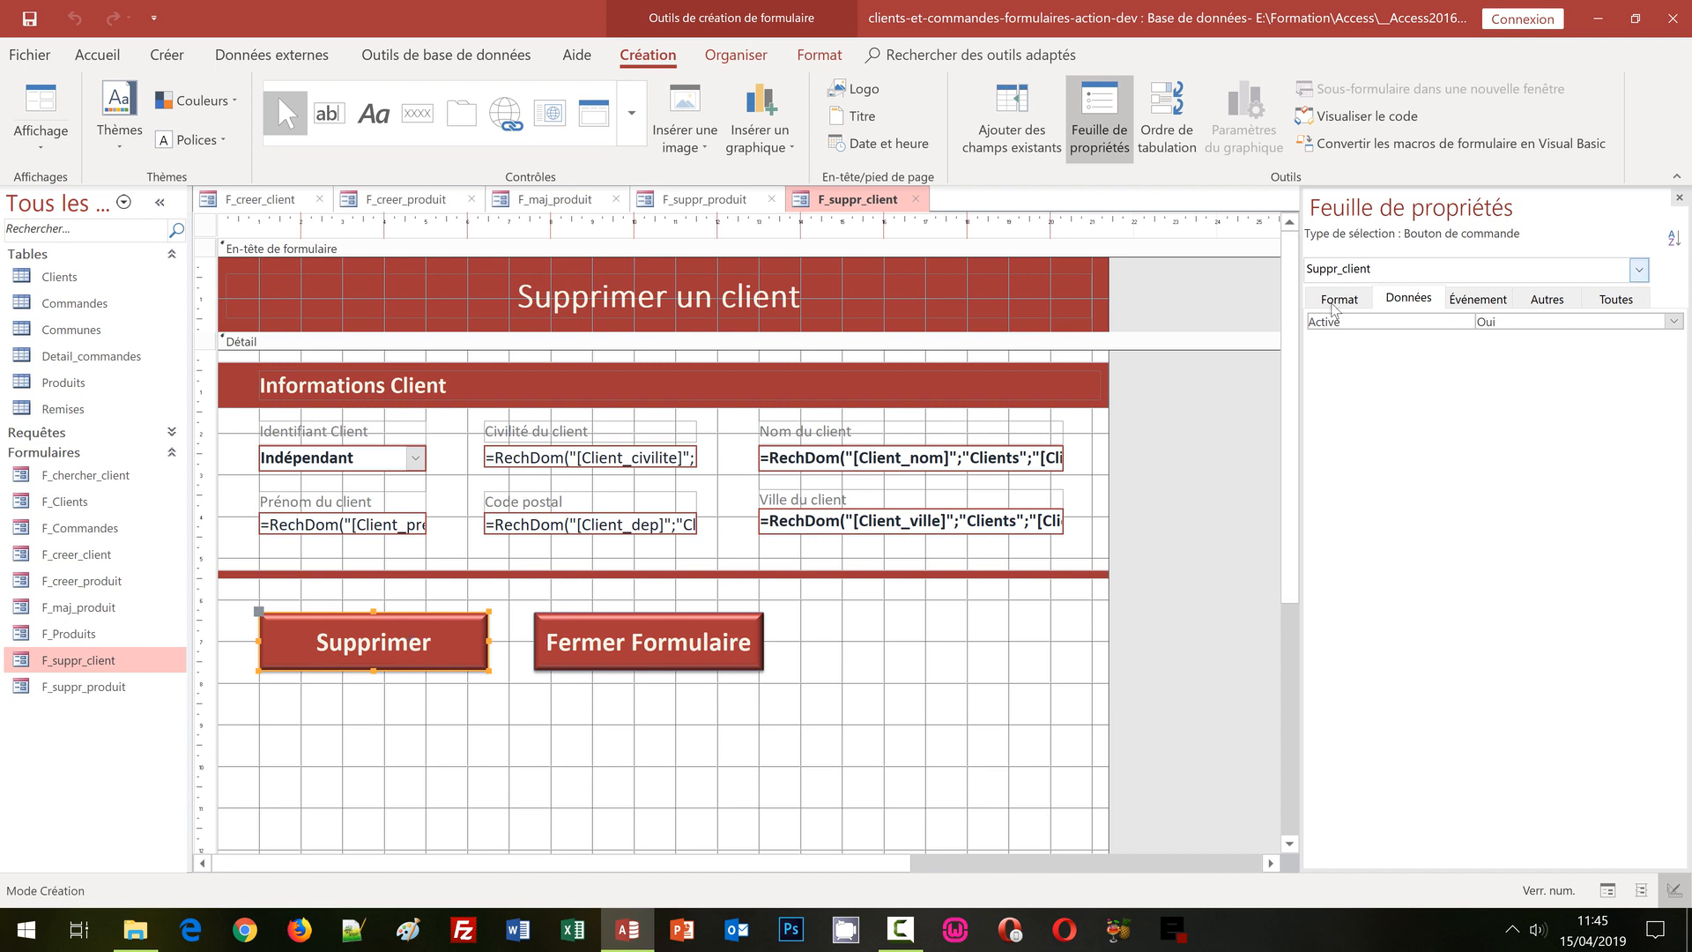
click(761, 639)
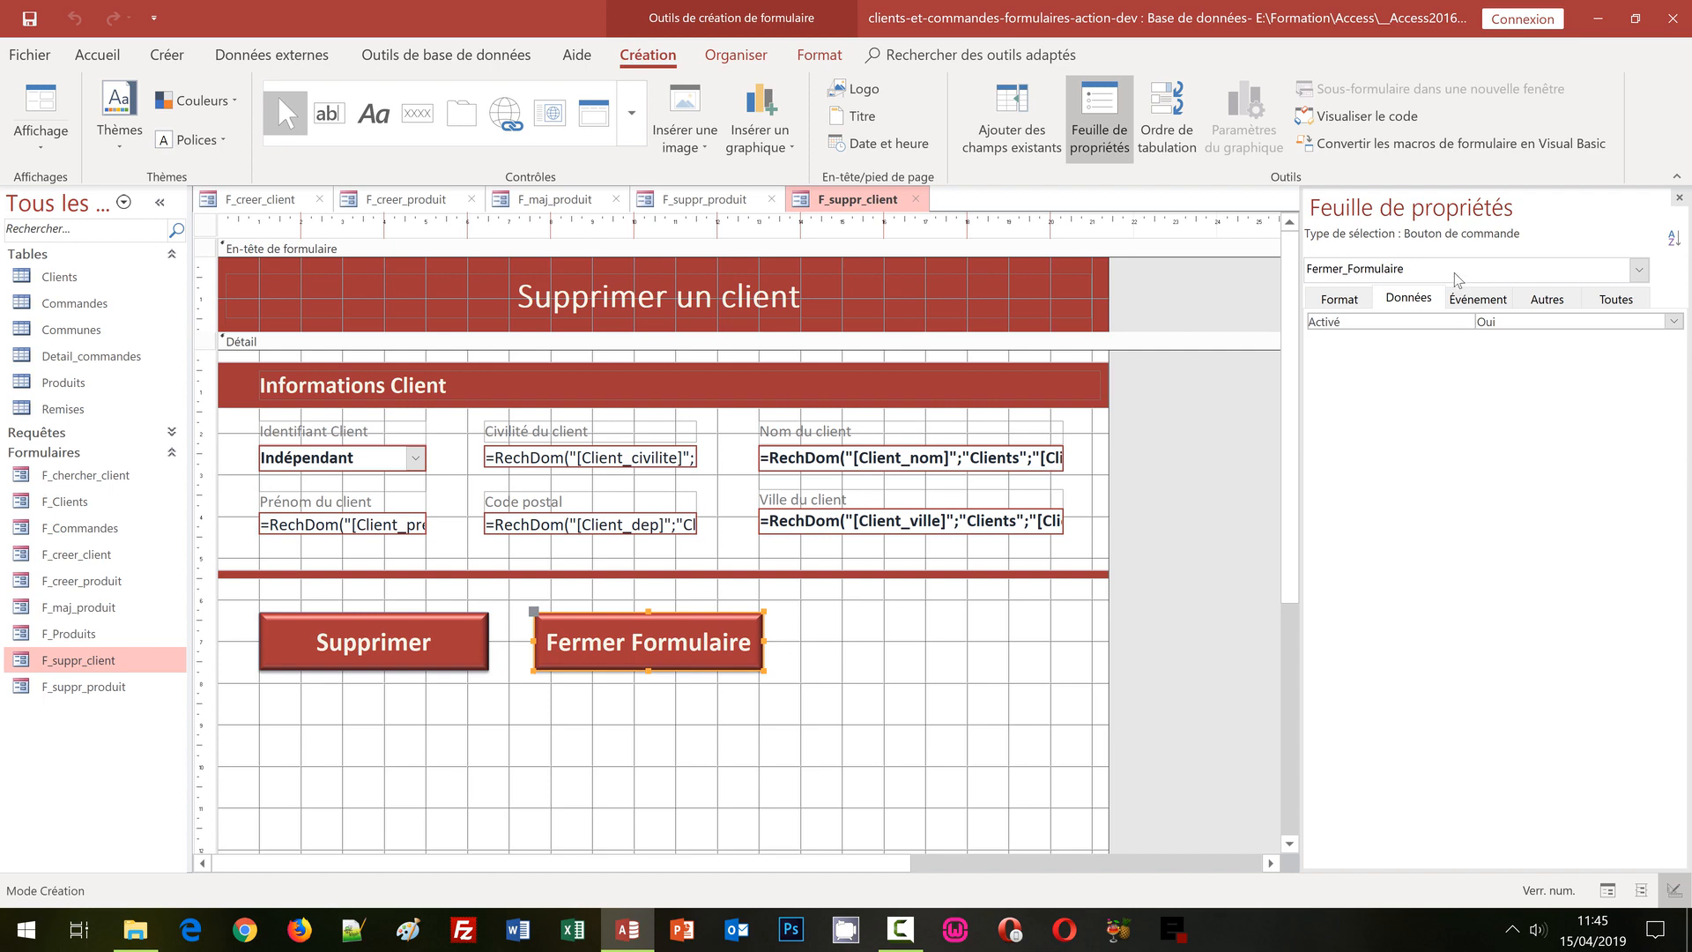
click(741, 200)
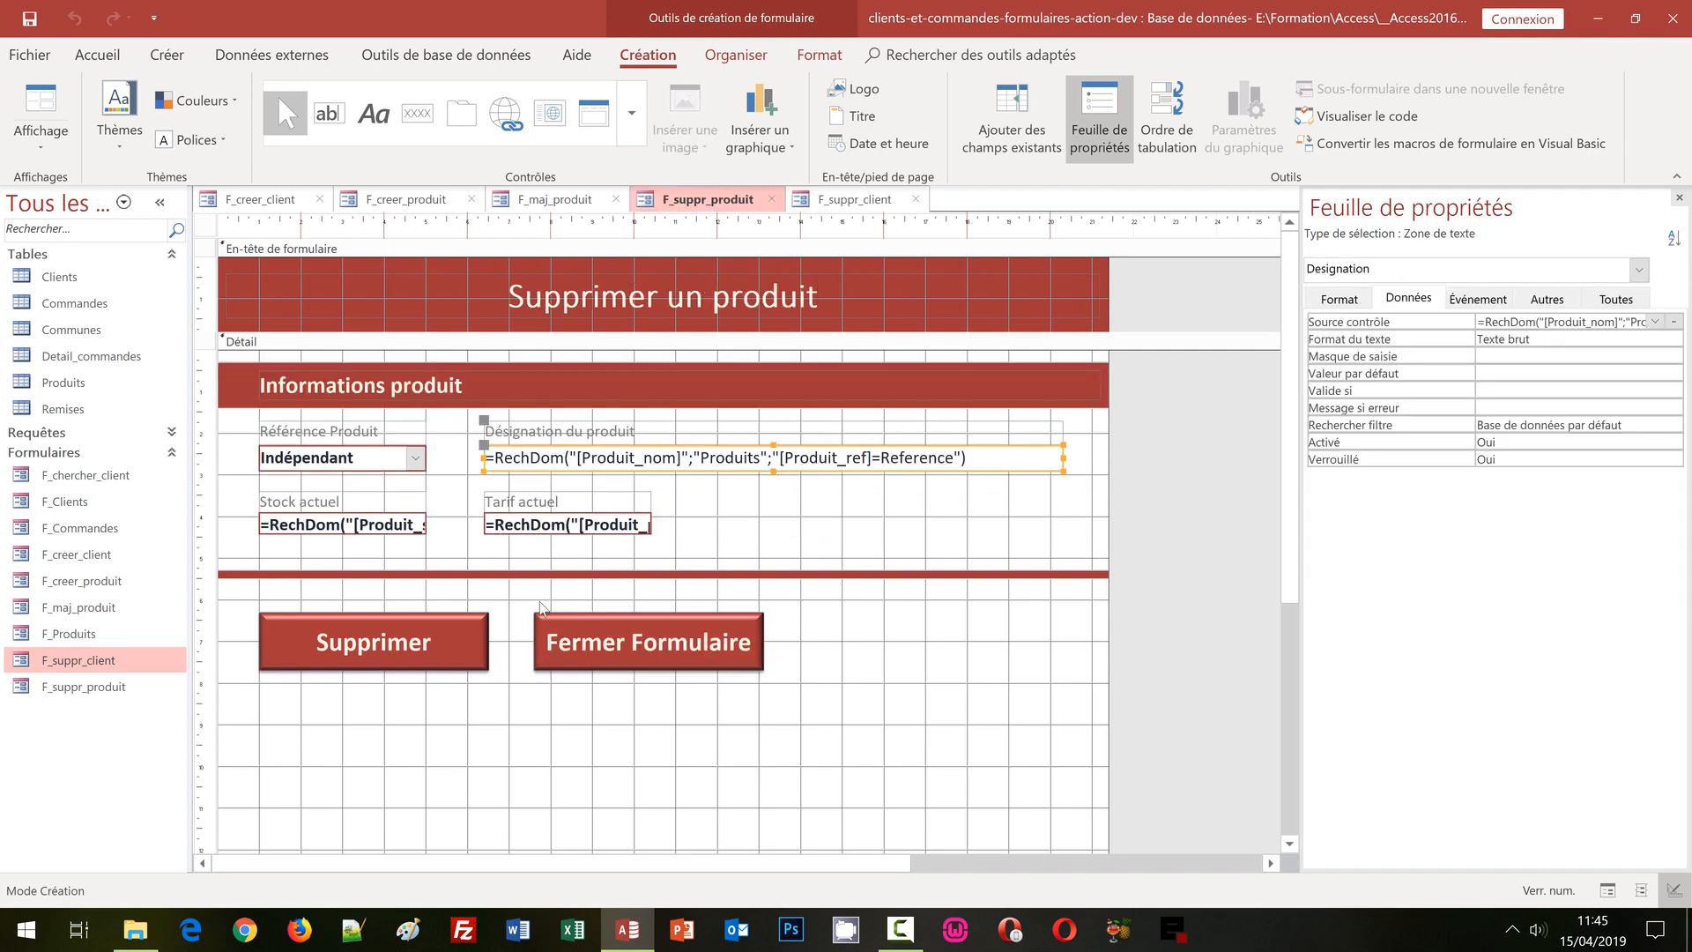
click(549, 648)
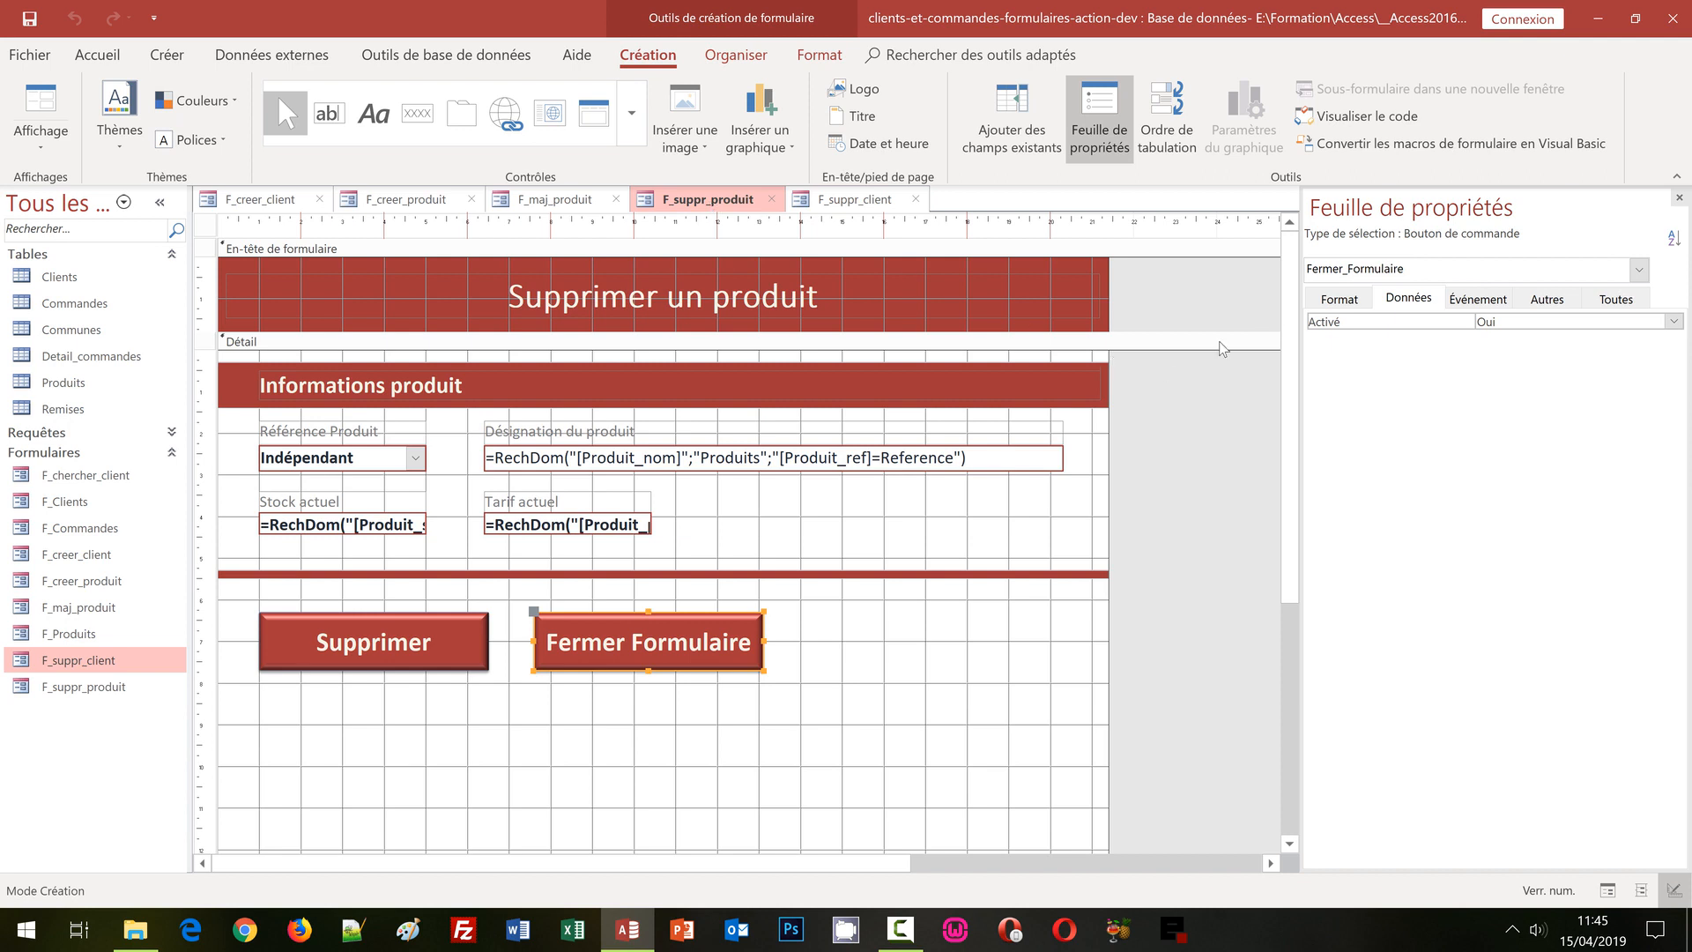
click(398, 646)
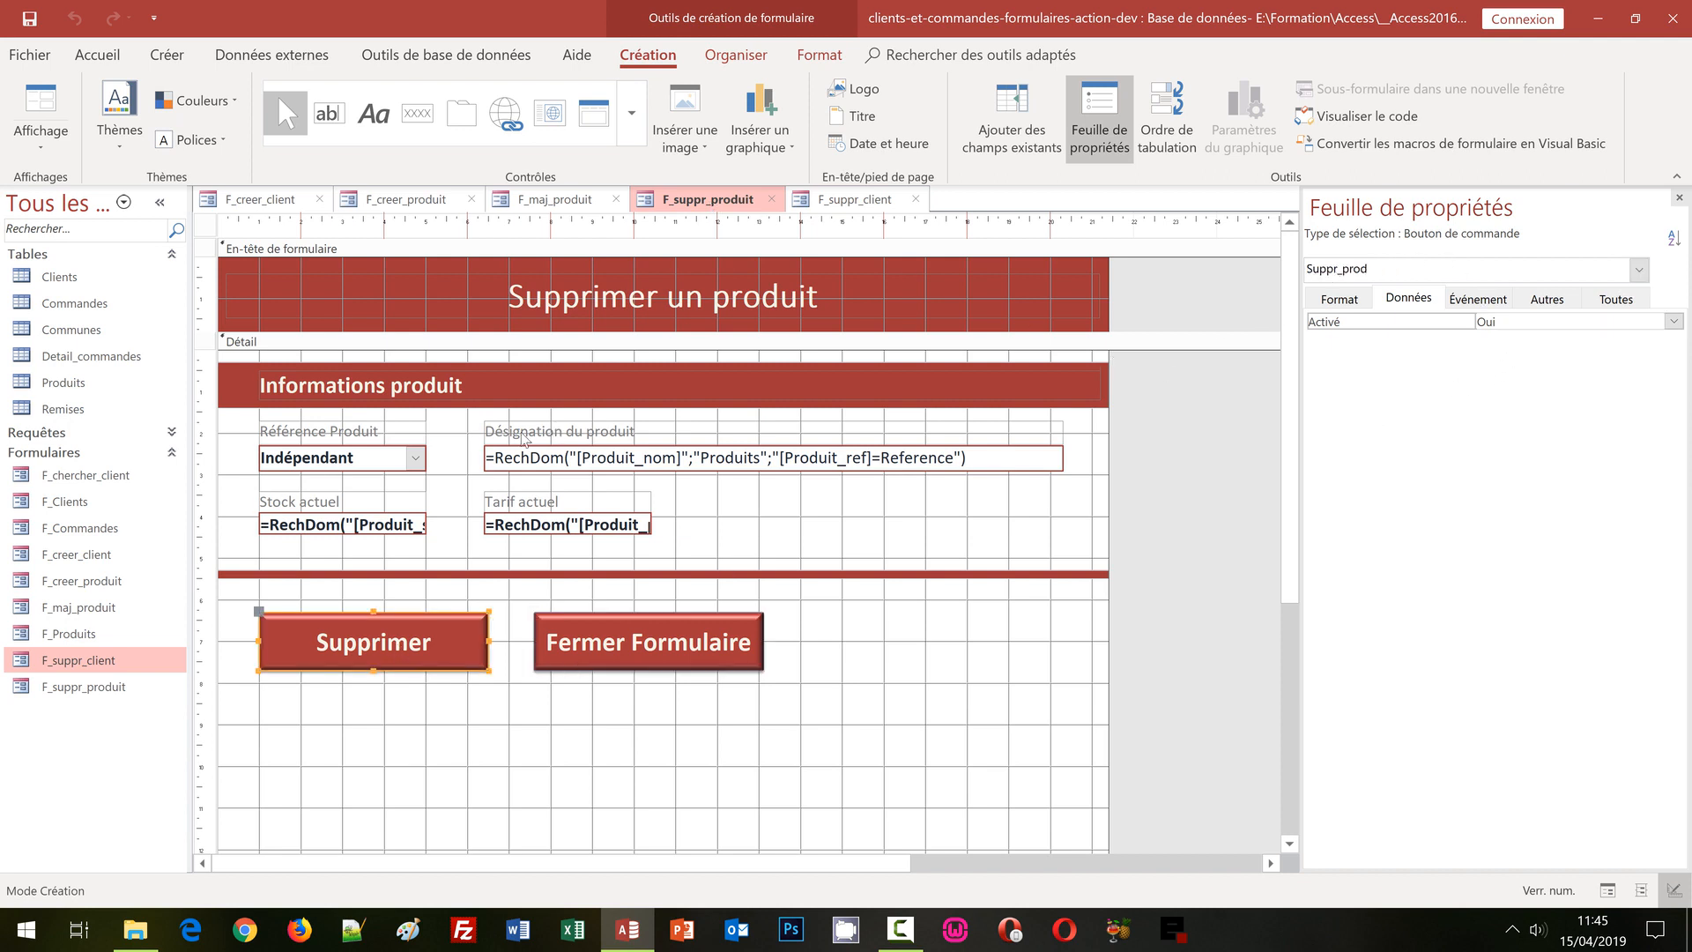
Review the names and data properties of the reference, designation, current stock and current price controls in F_suppr_produit.
click(398, 457)
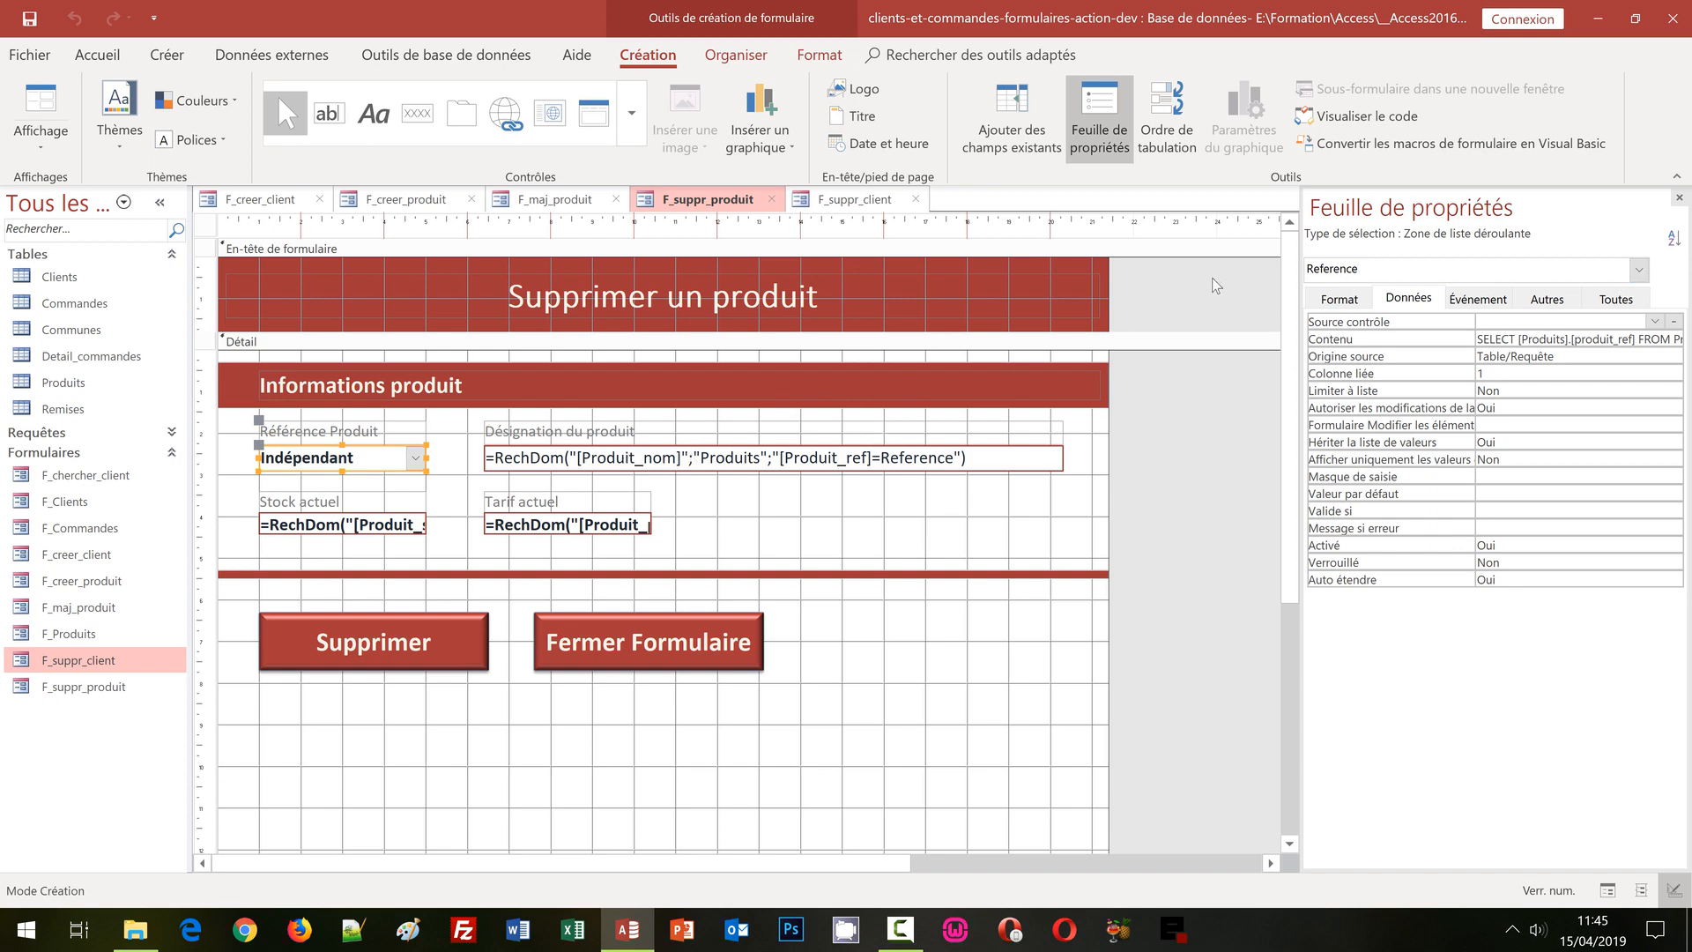
click(709, 459)
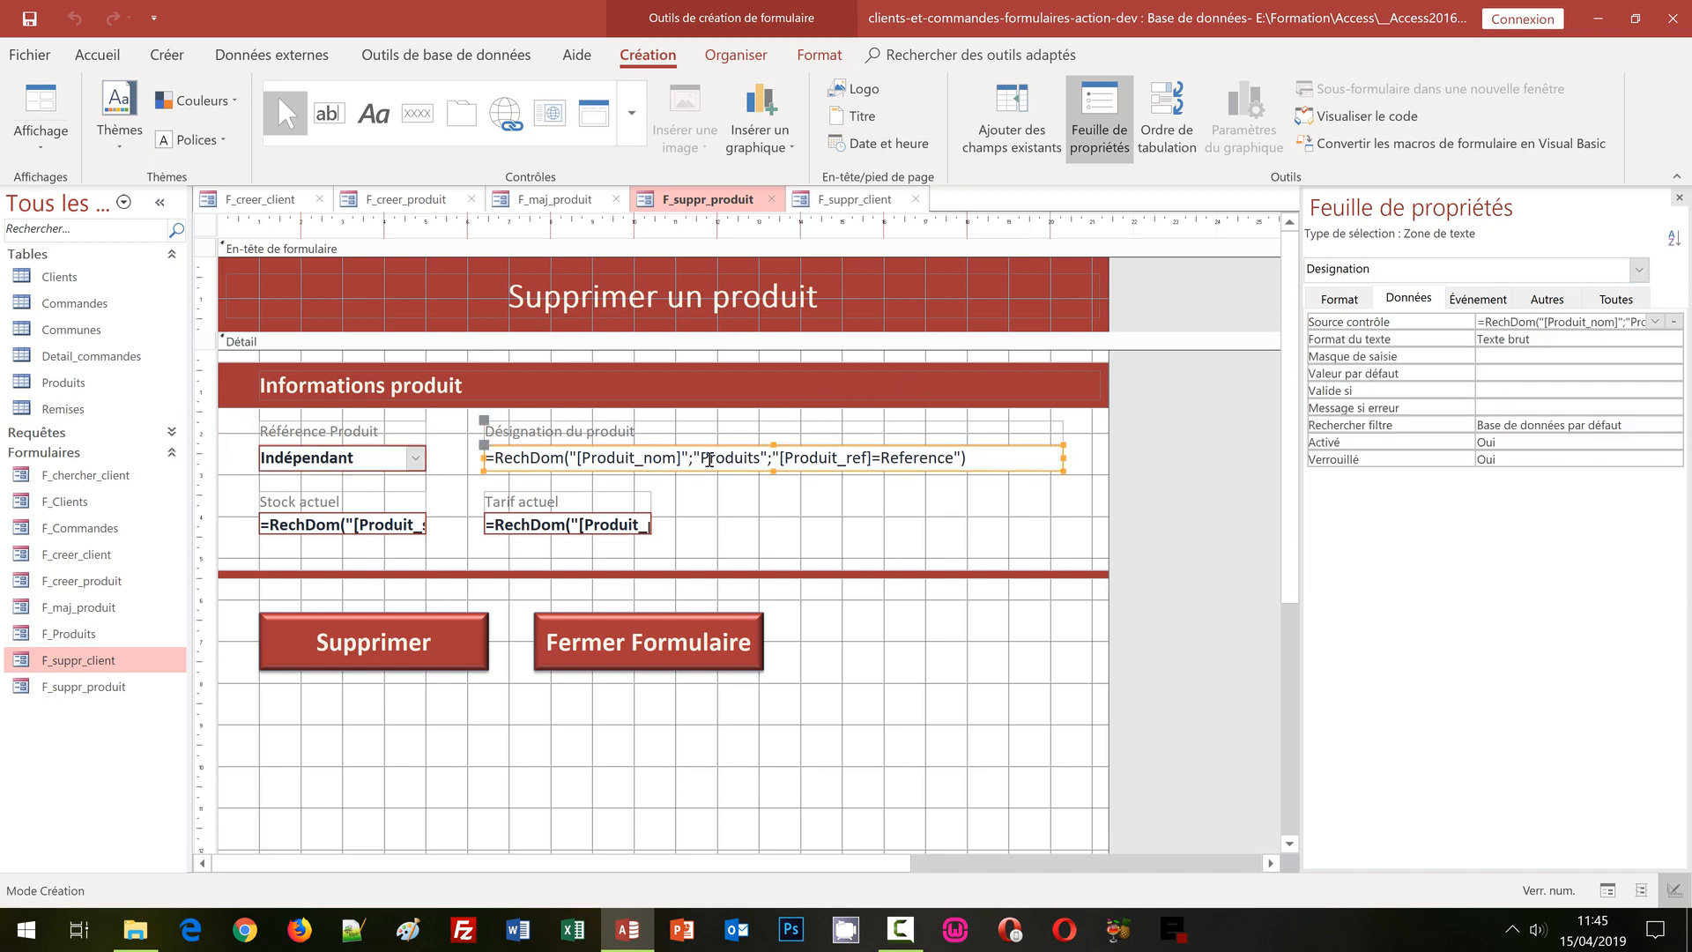
click(381, 525)
click(612, 525)
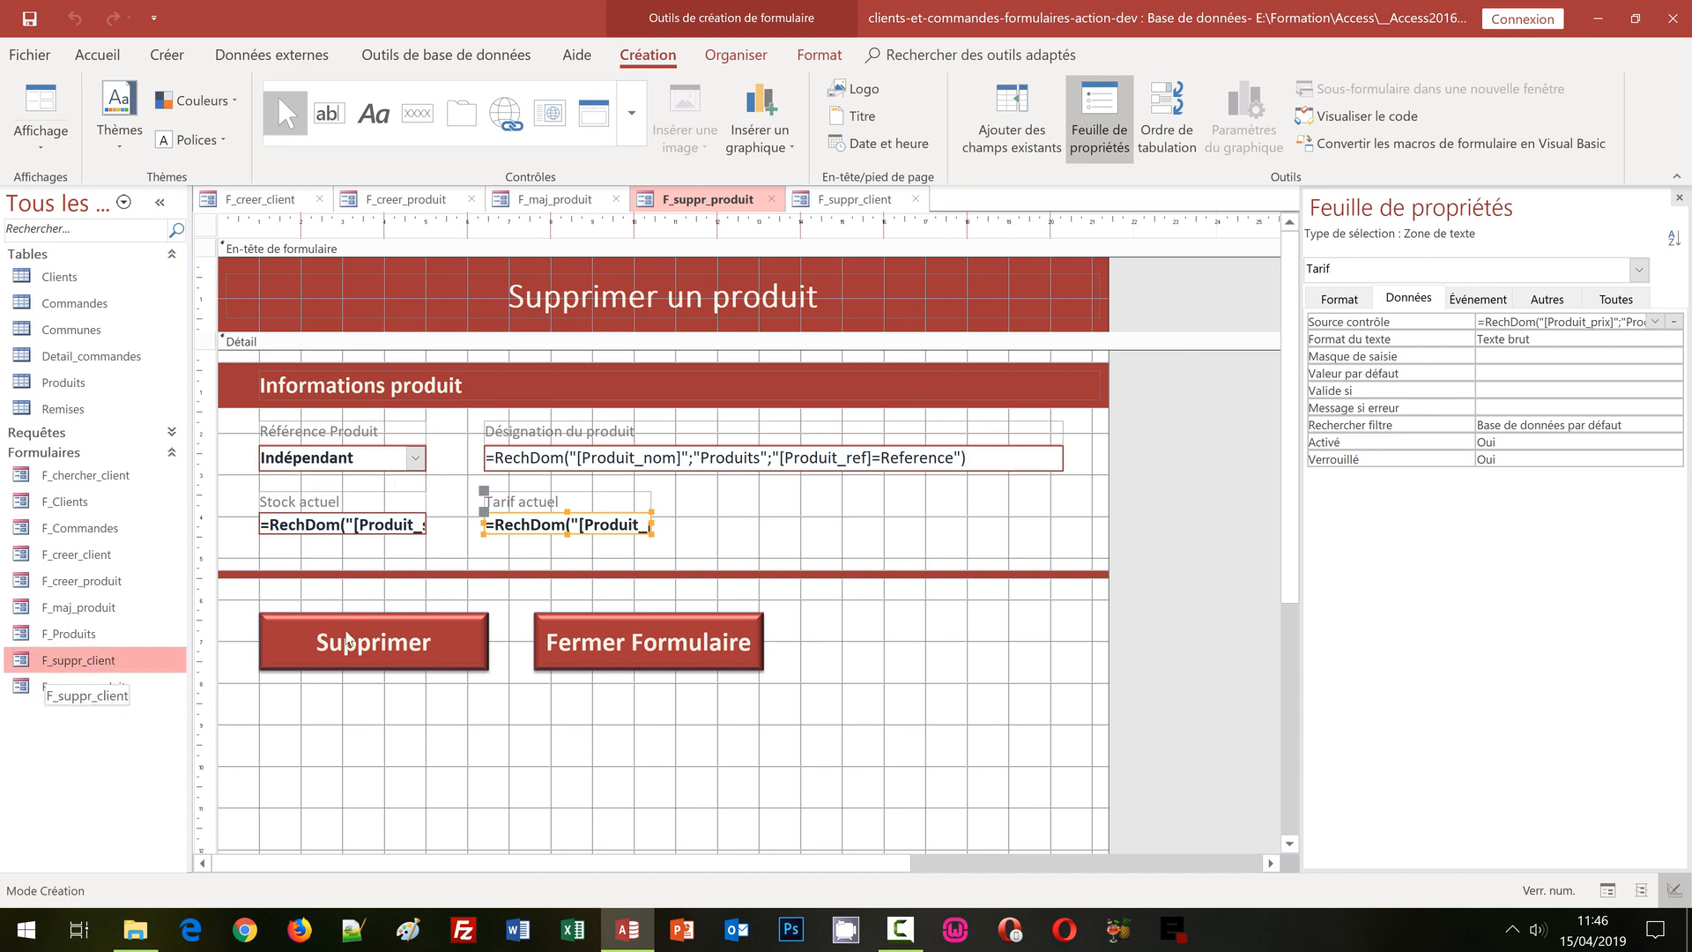
Return to F_suppr_client and examine the data properties of the client identifier combo box.
click(843, 201)
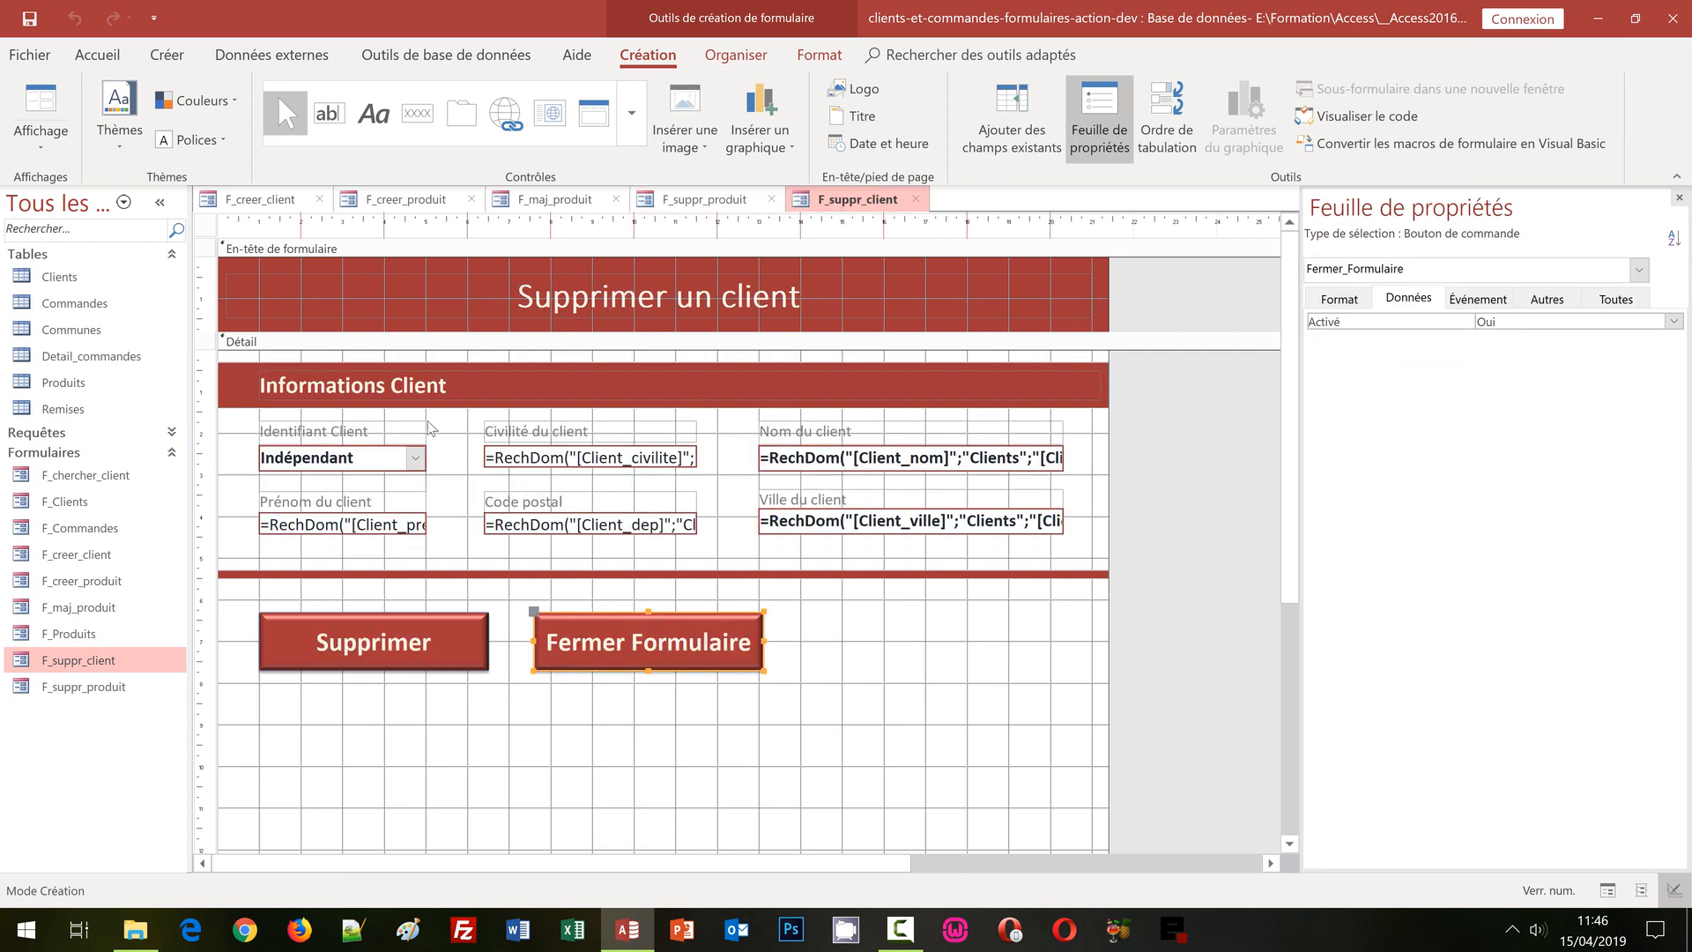
click(378, 464)
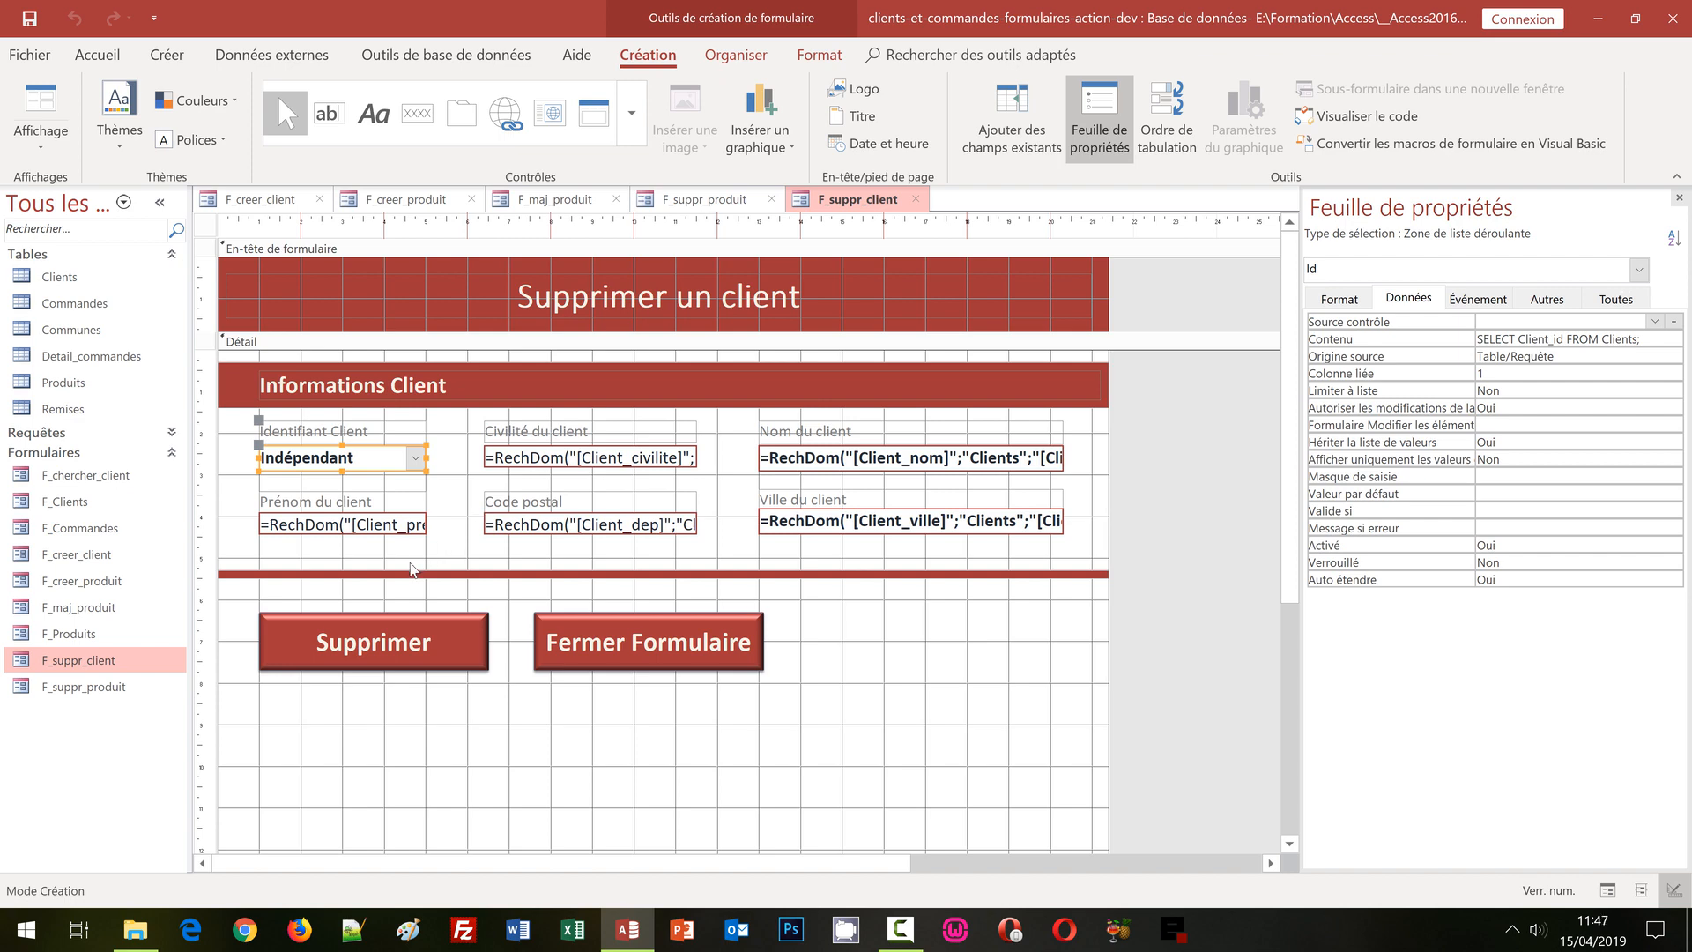
Open the F_chercher_client form in Design view and locate the Sous-formulaire/Sous-état control among the available form controls.
double_click(78, 480)
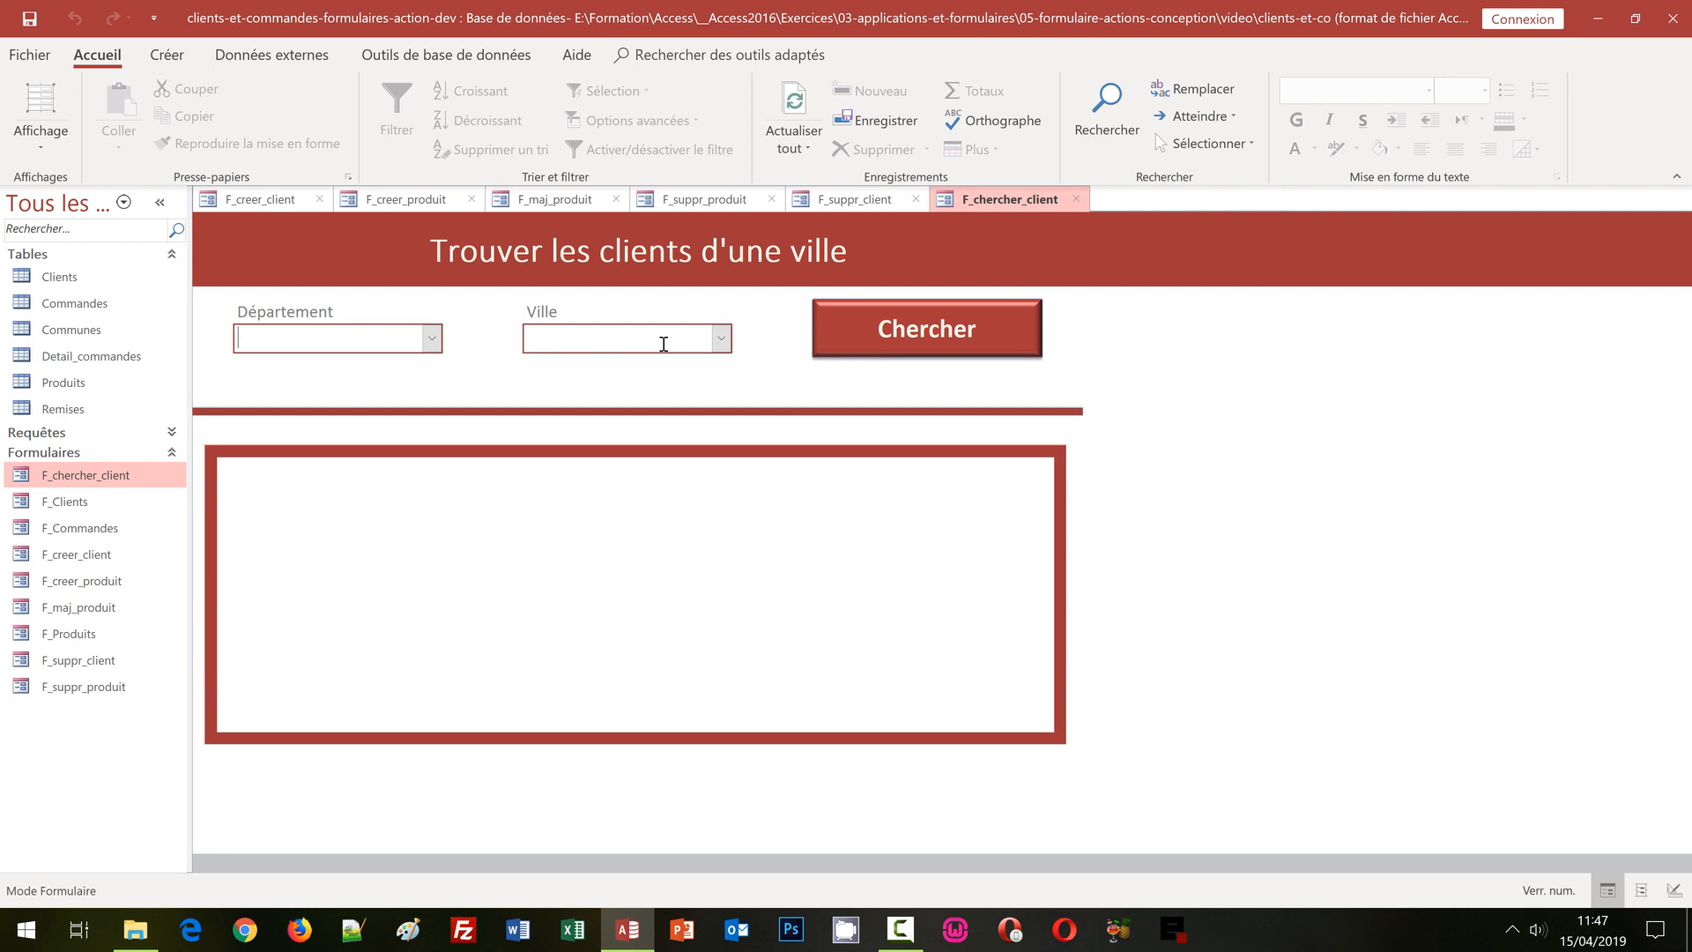
click(39, 148)
click(95, 265)
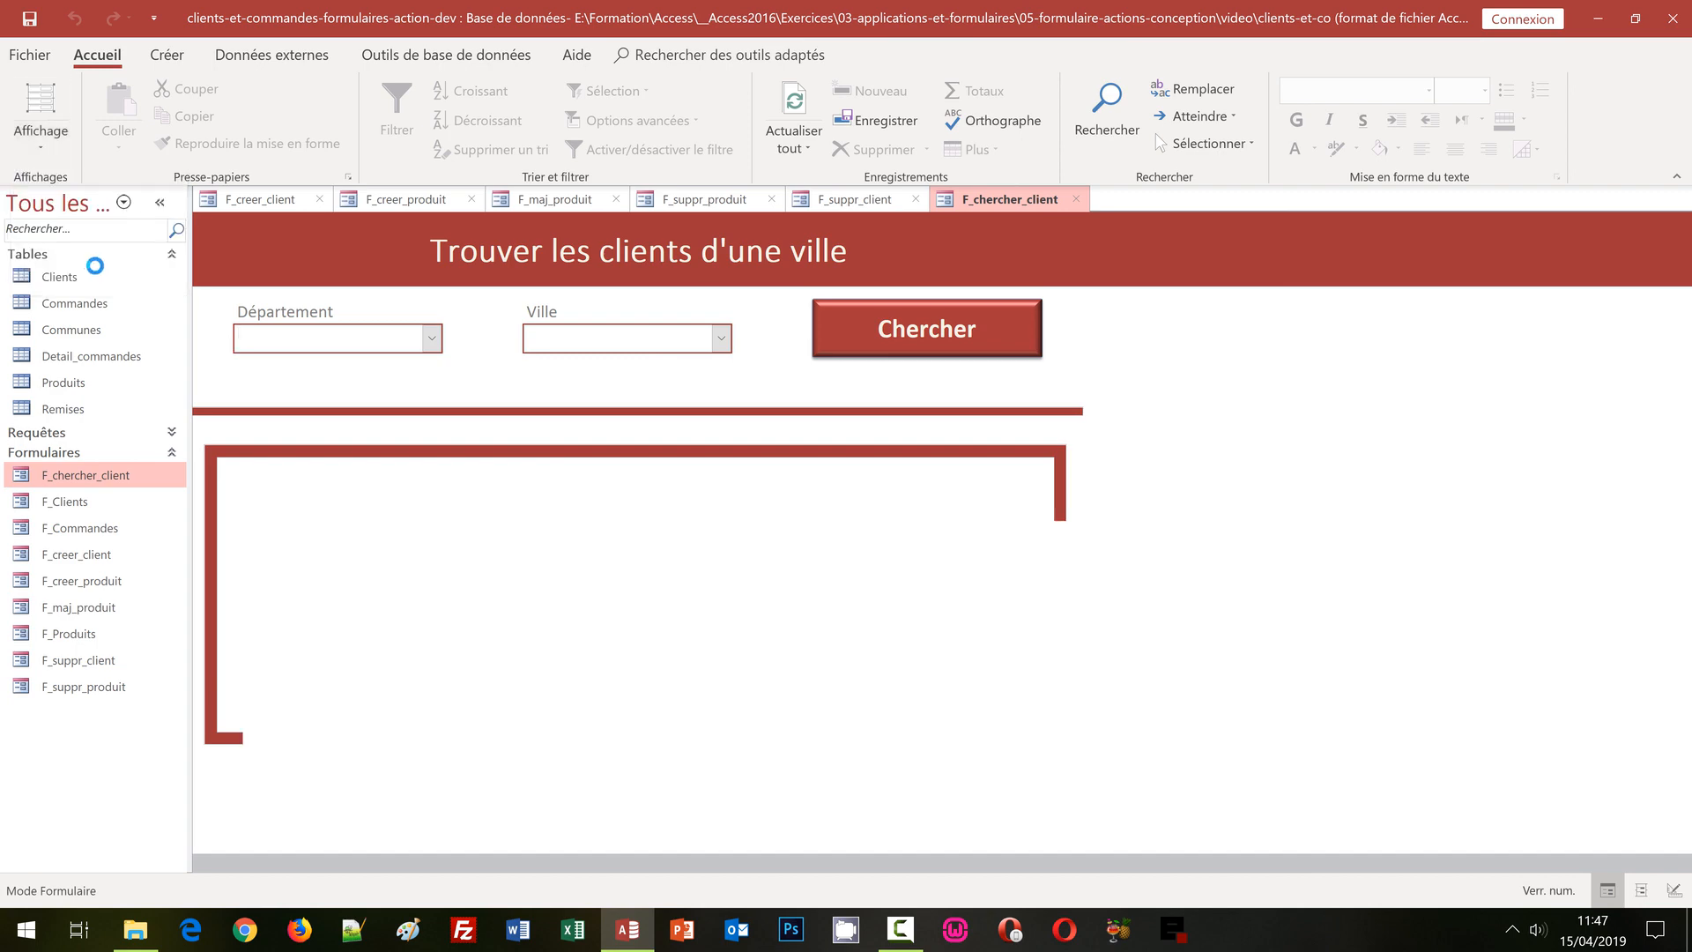
click(631, 118)
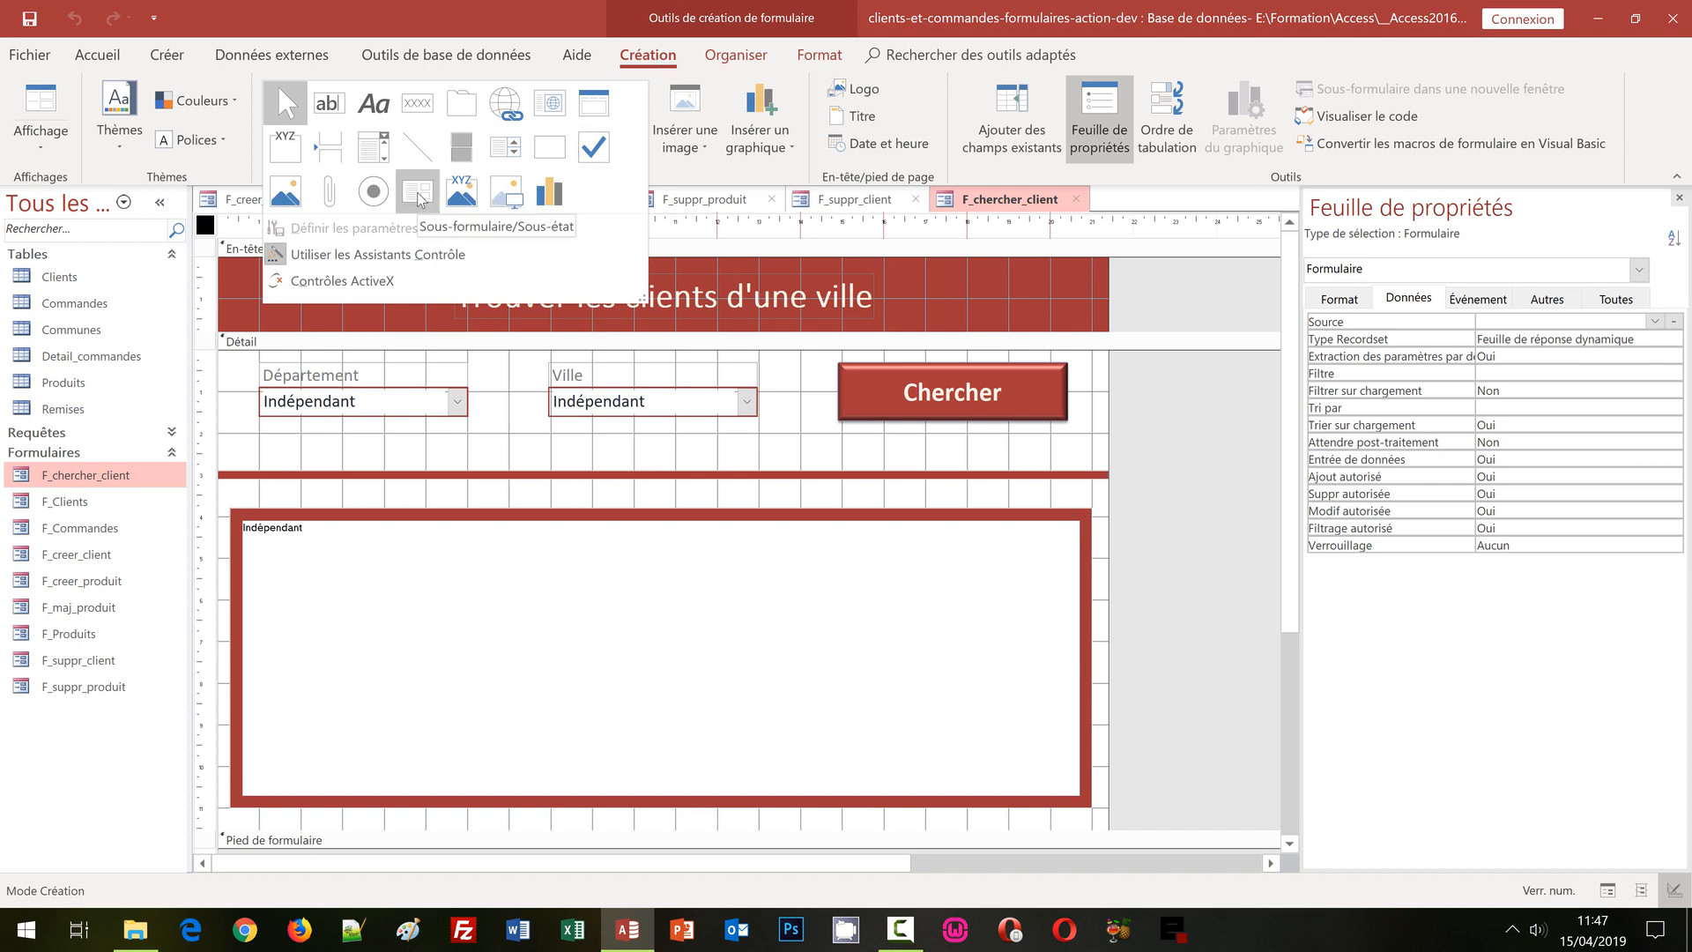
click(796, 445)
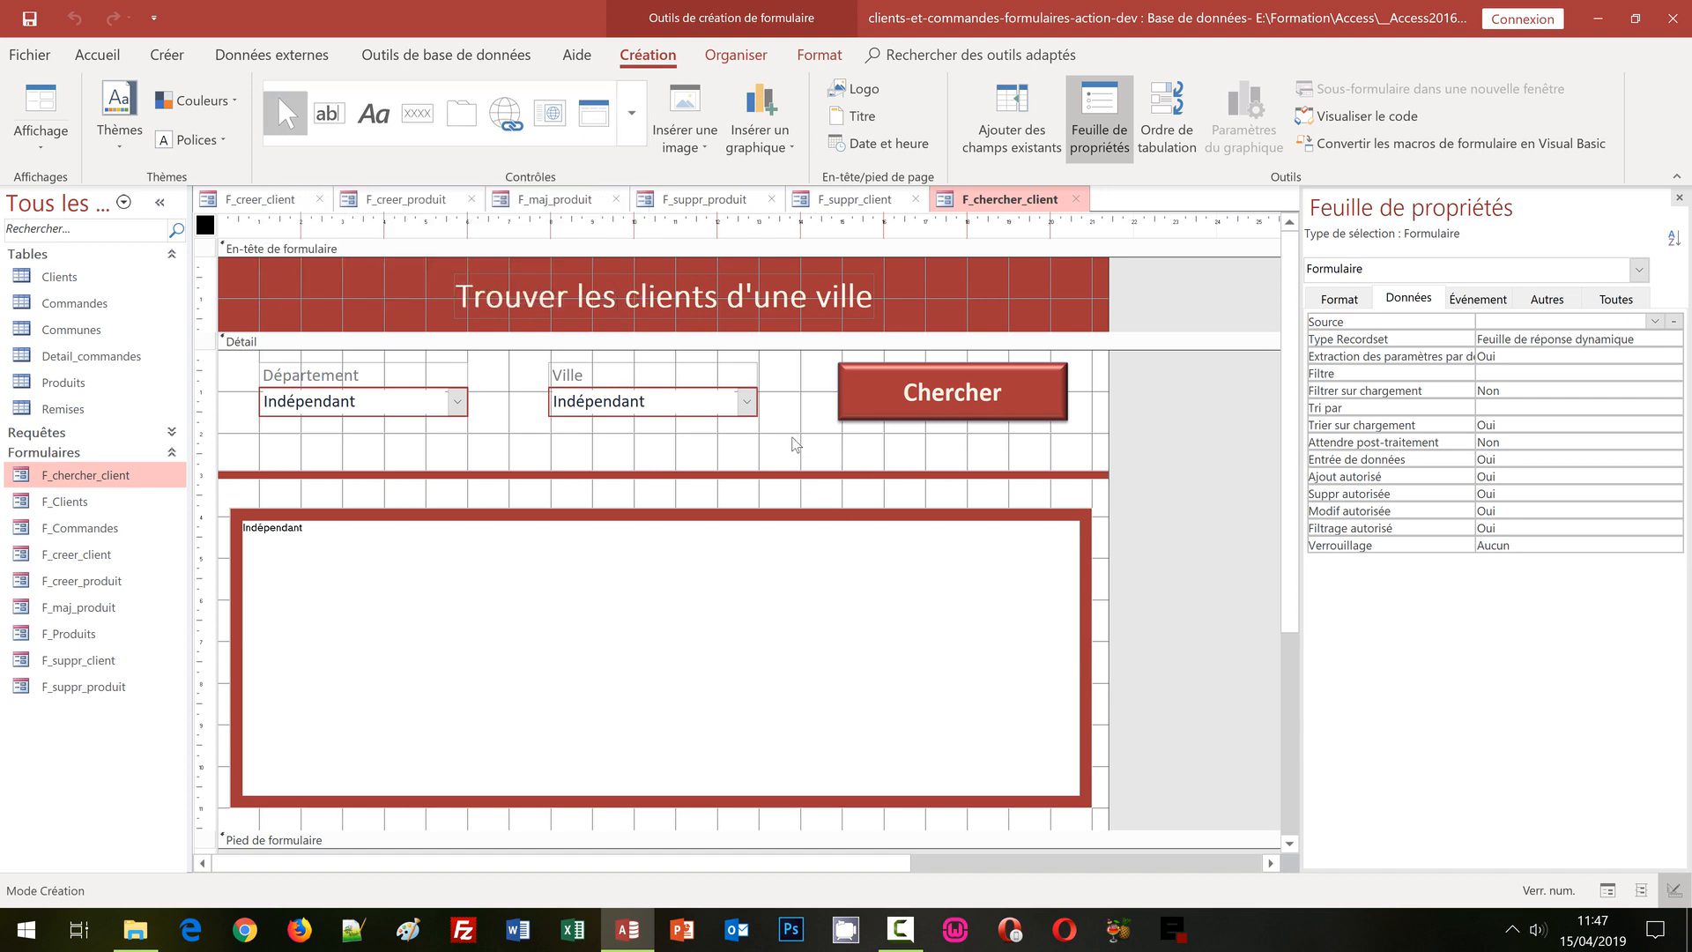